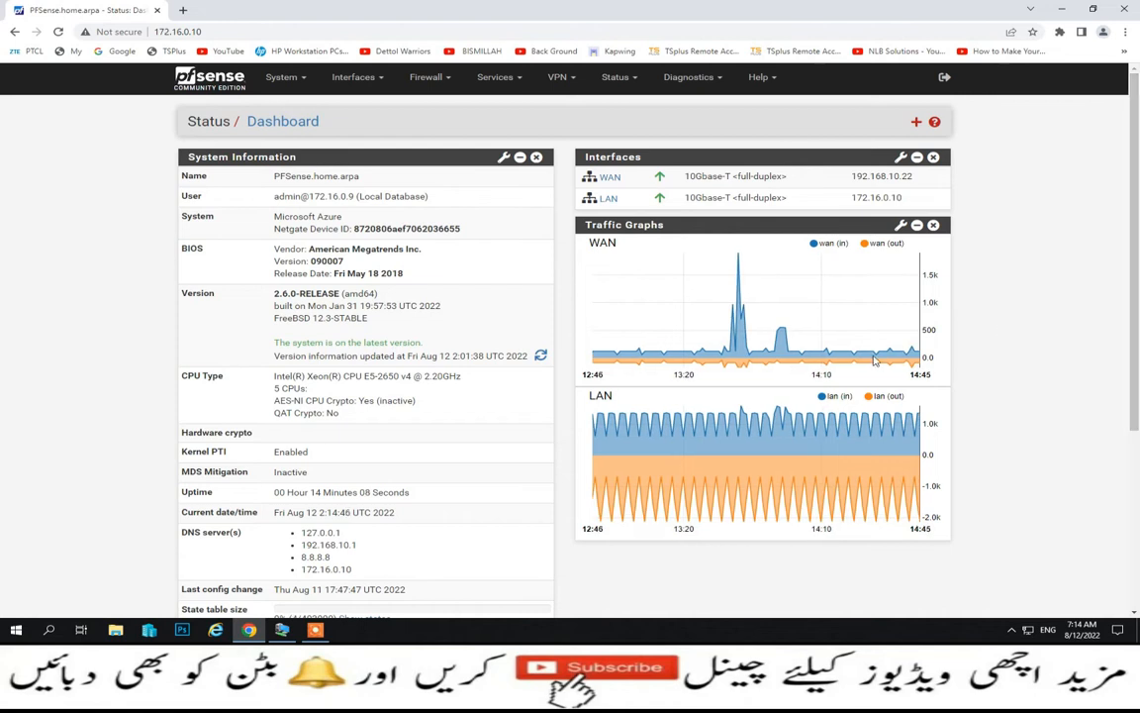
# Review the existing firewall IP aliases and the firewall rules defined for the LAN interface
pyautogui.click(447, 79)
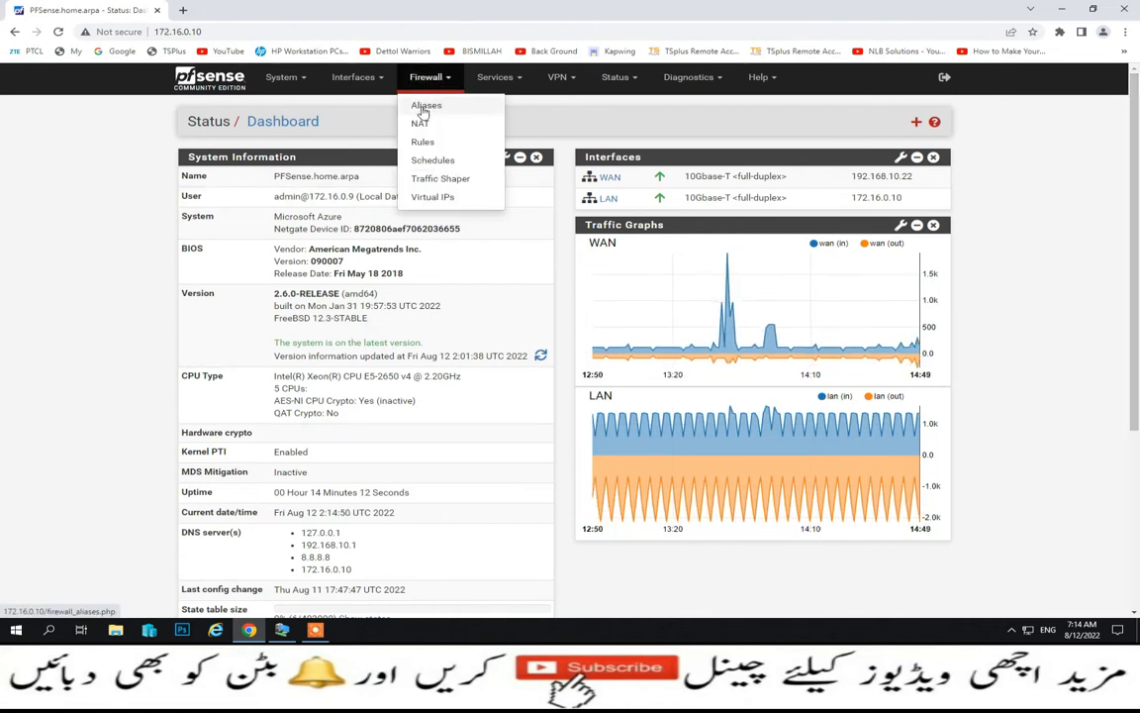
pyautogui.click(426, 107)
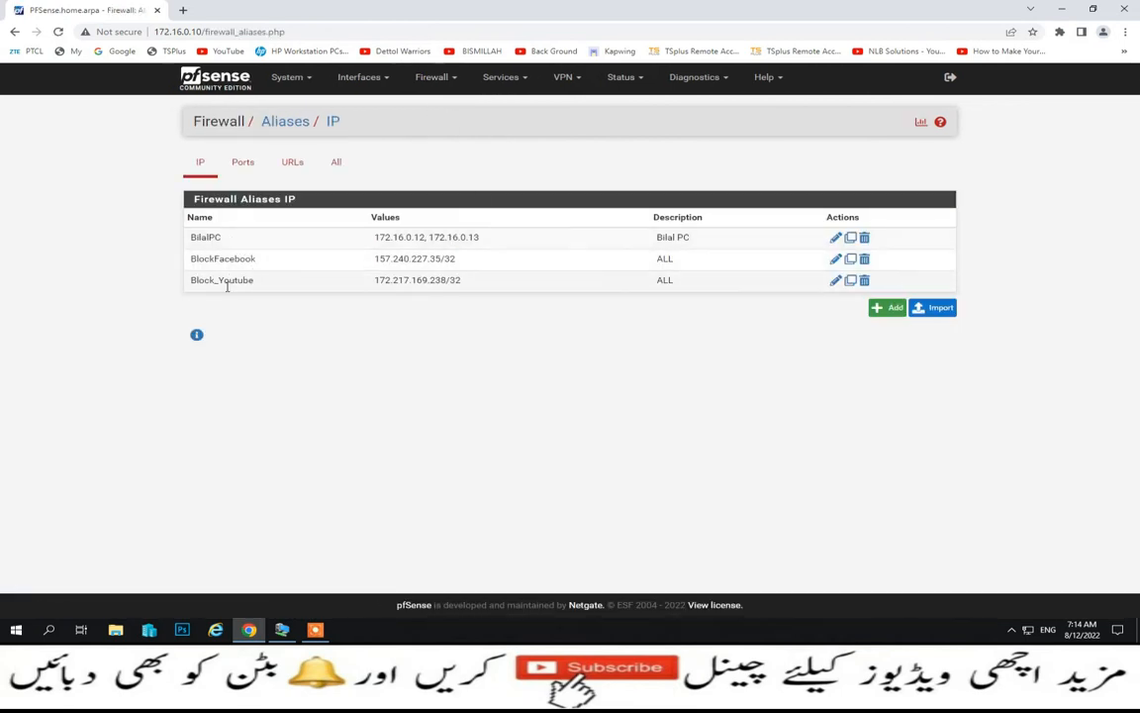
pyautogui.click(448, 84)
pyautogui.click(426, 141)
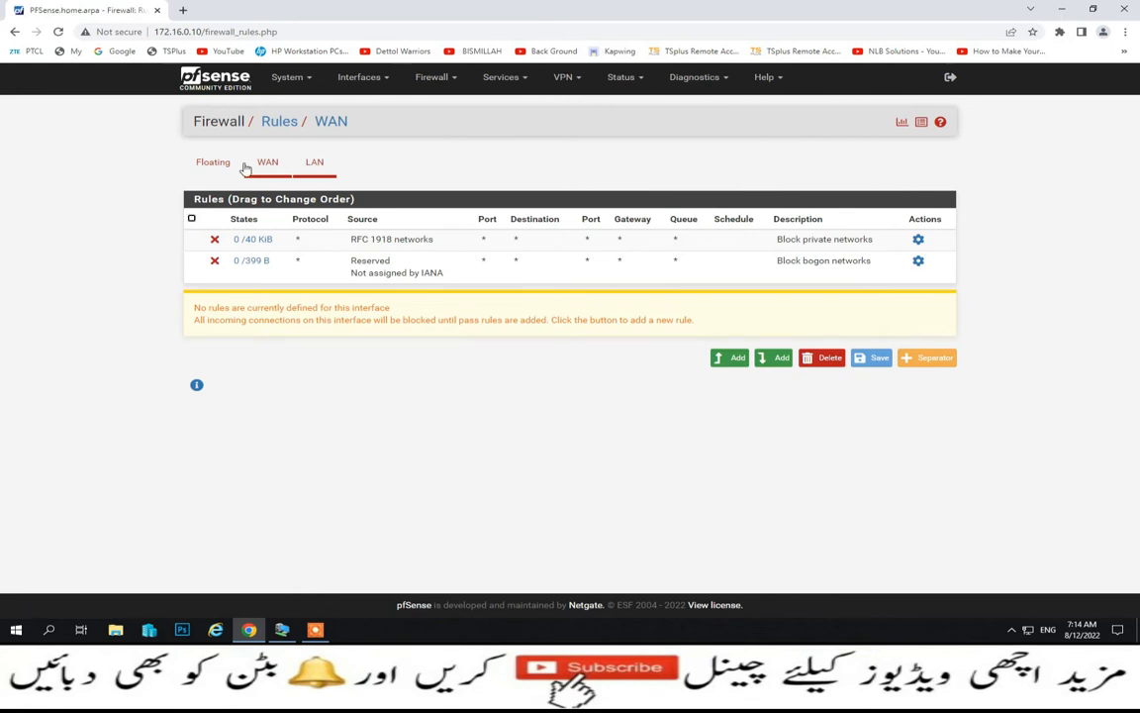
pyautogui.click(312, 162)
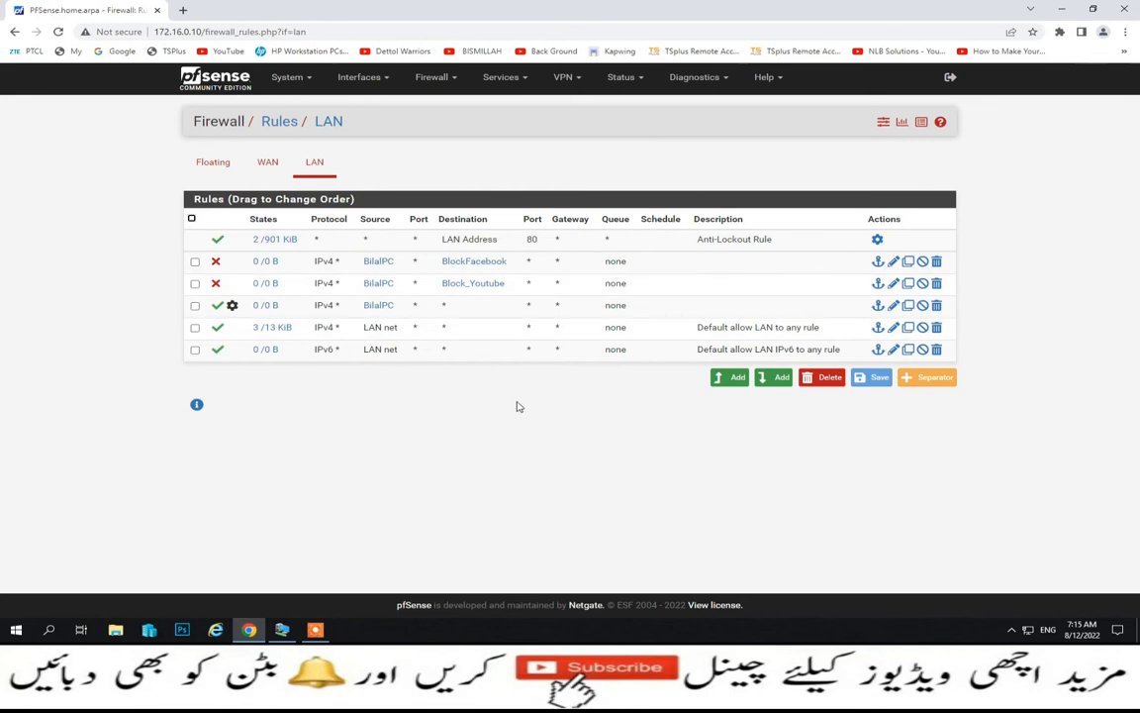
# Download a configuration backup as XML from Backup & Restore with the backup area set to All
pyautogui.click(723, 79)
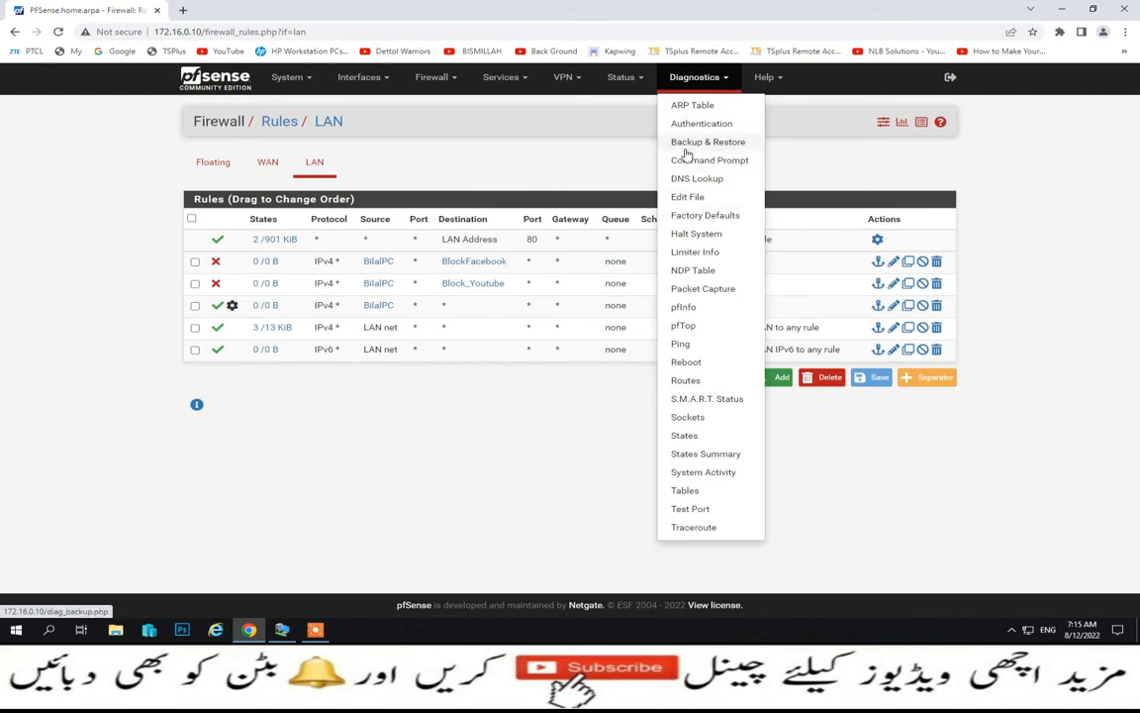
pyautogui.click(721, 149)
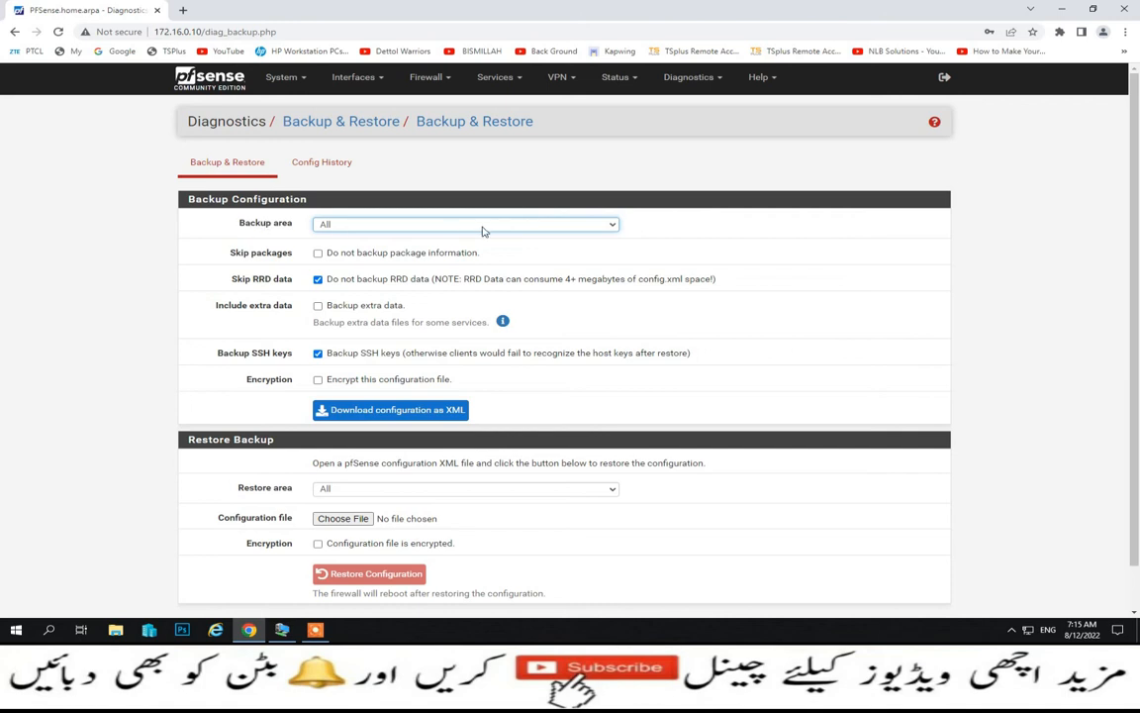
pyautogui.click(613, 227)
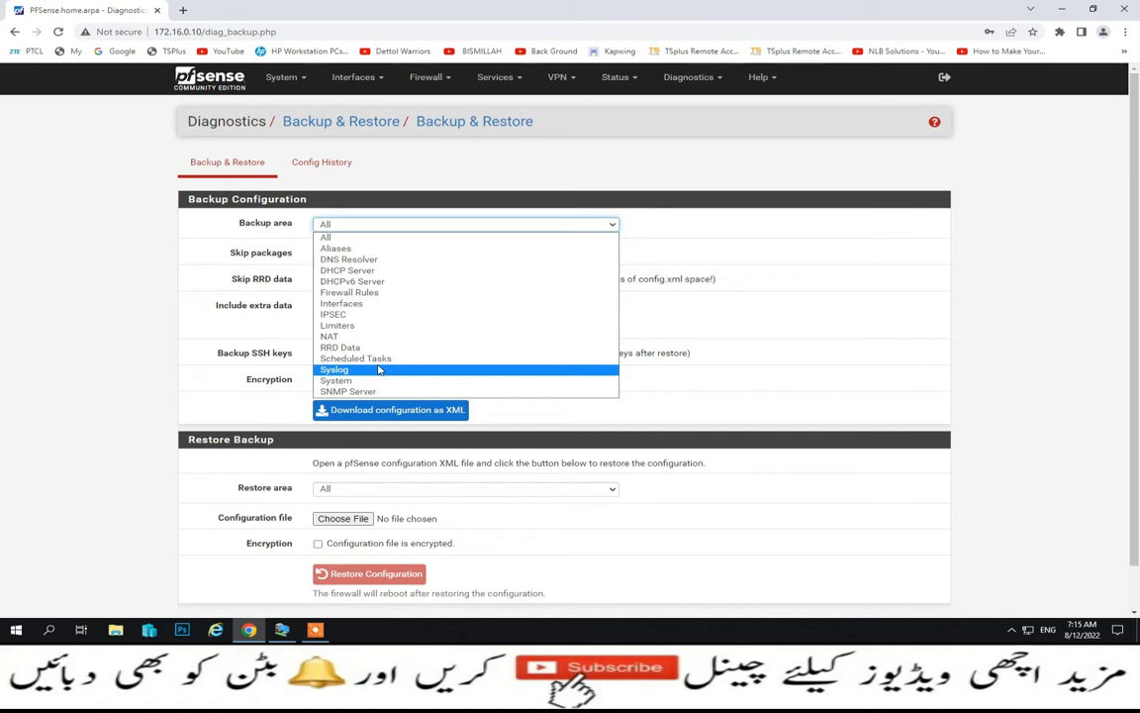
pyautogui.click(345, 238)
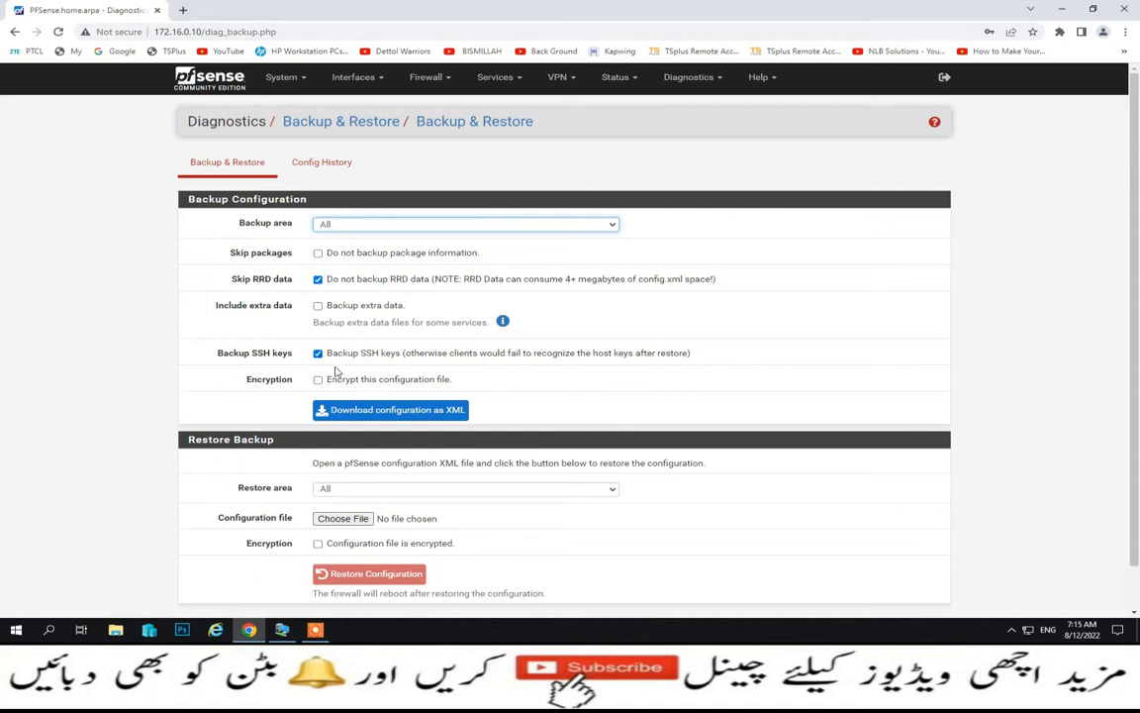
pyautogui.click(399, 413)
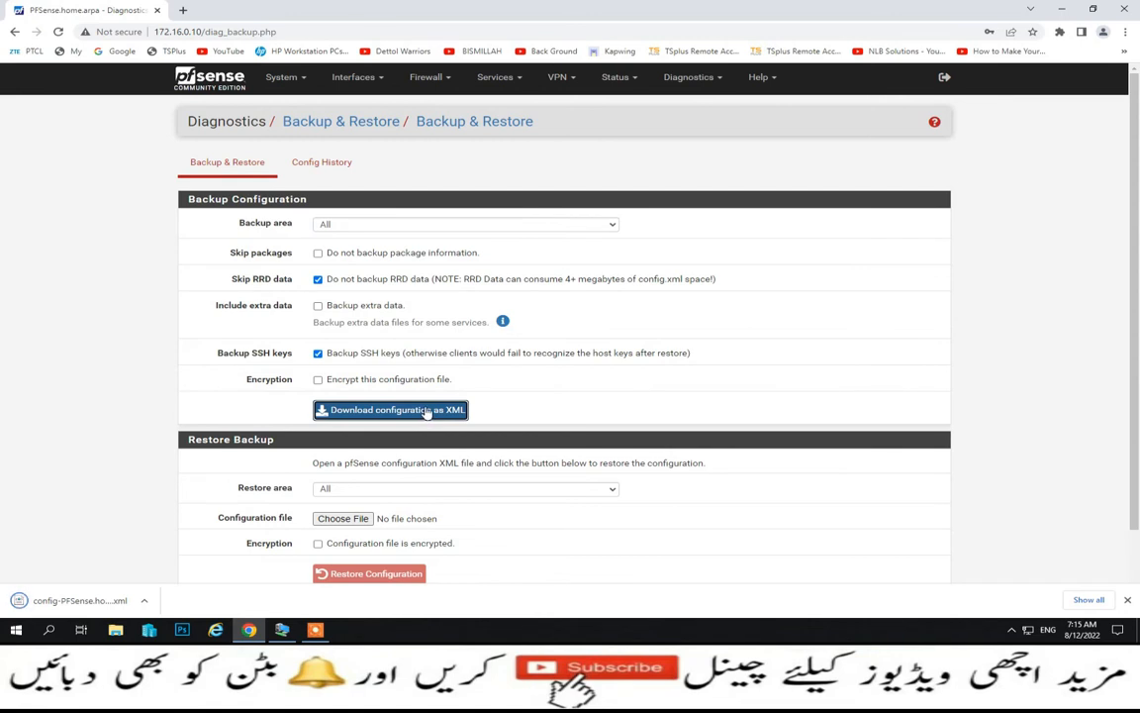
# Show all browser downloads and remove the three older entries, keeping only the new configuration XML
pyautogui.click(1088, 600)
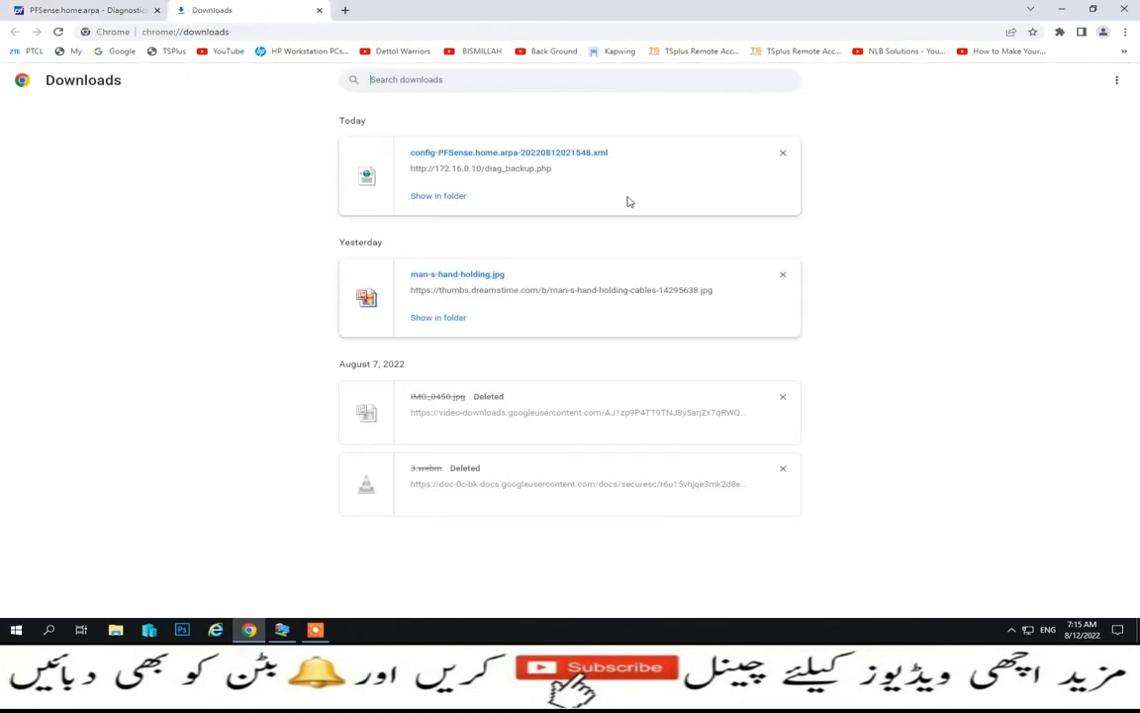
pyautogui.click(783, 280)
pyautogui.click(783, 281)
pyautogui.click(784, 278)
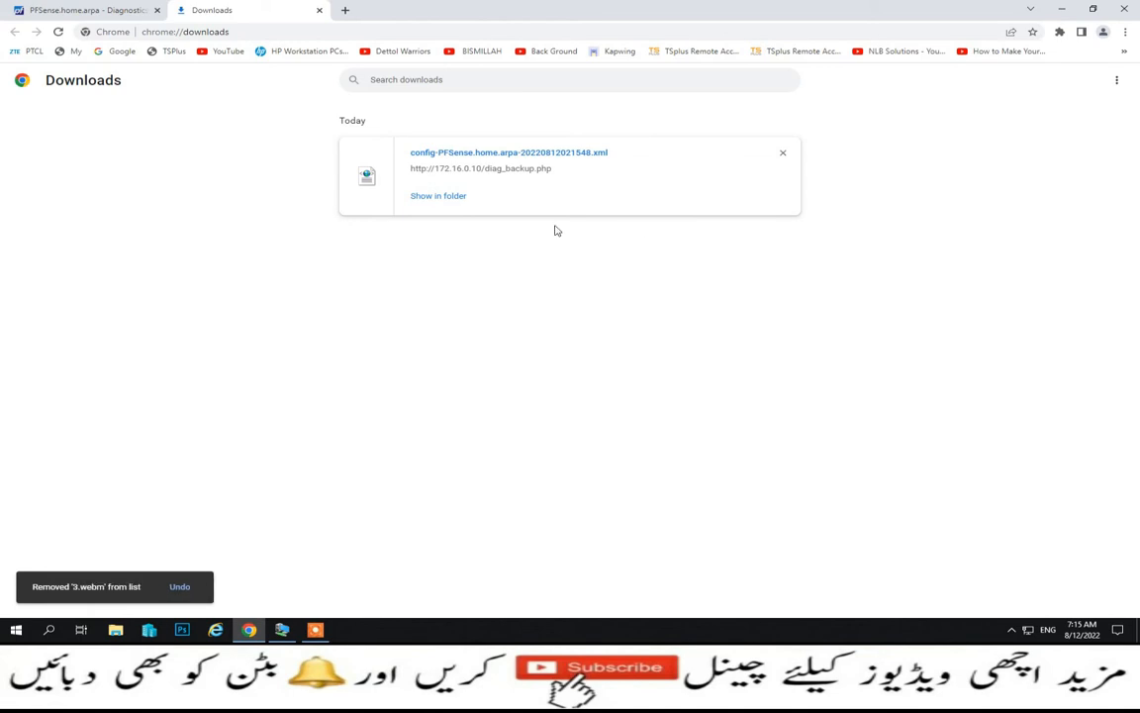
# Show the downloaded configuration XML in its folder and try to move it to the desktop, skipping the file conflict
pyautogui.click(433, 197)
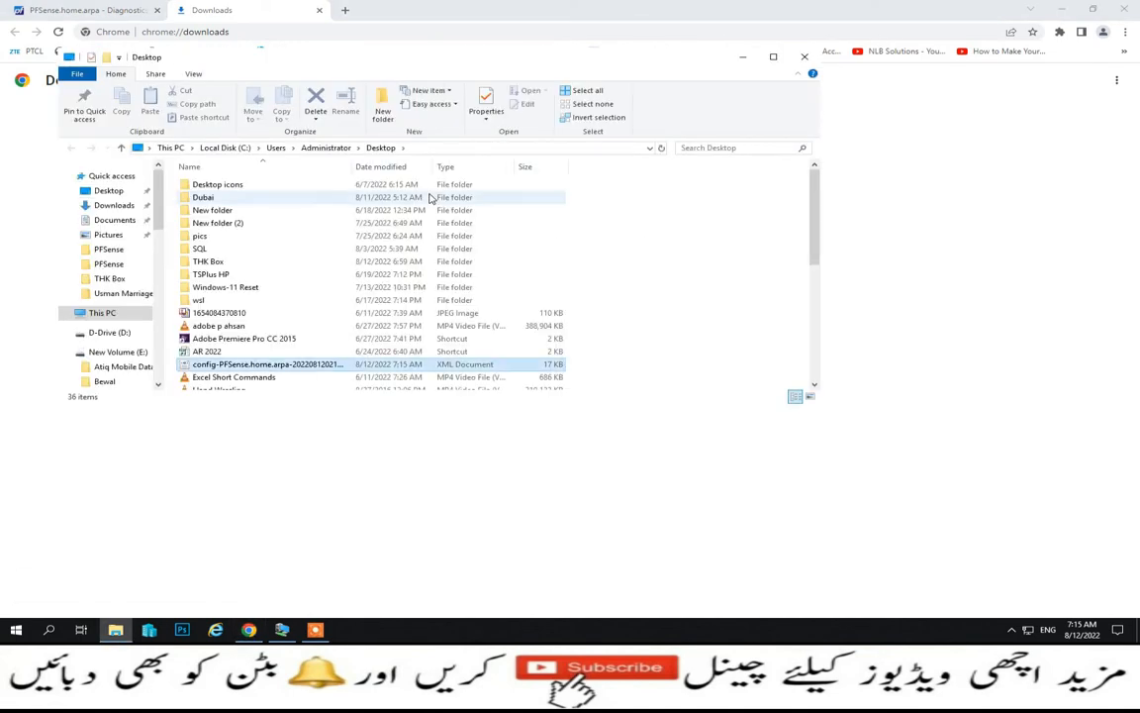
pyautogui.rightClick(210, 368)
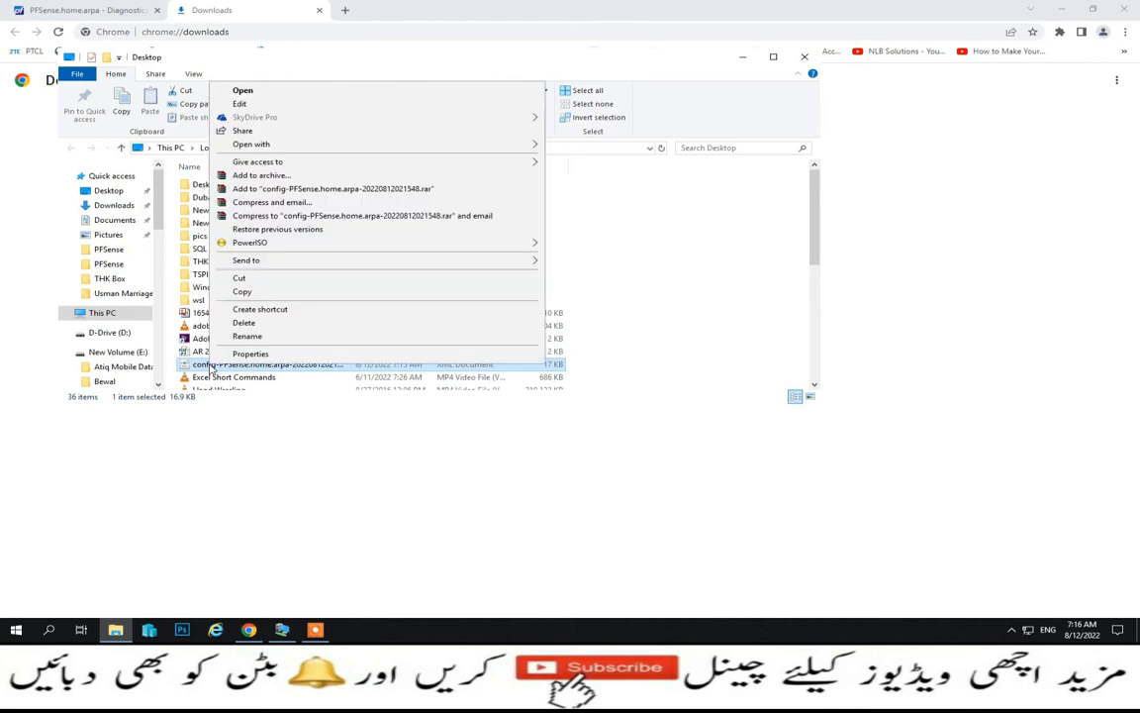
pyautogui.click(218, 259)
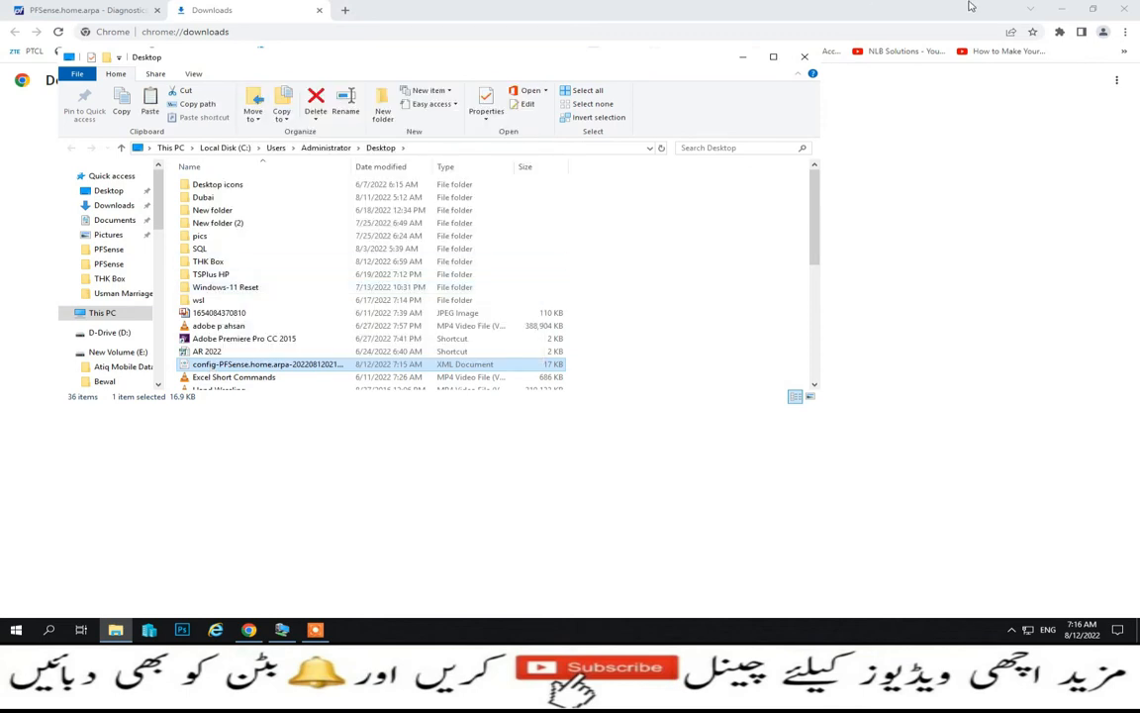
pyautogui.click(742, 56)
pyautogui.click(1062, 10)
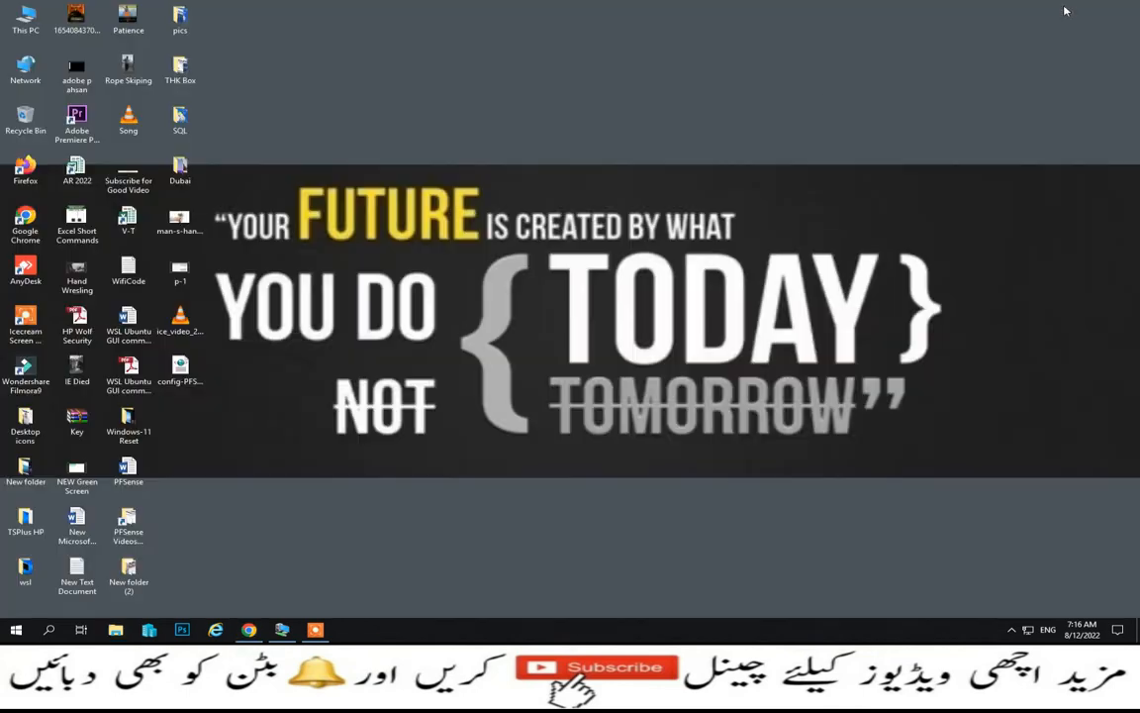
pyautogui.rightClick(639, 139)
pyautogui.click(658, 186)
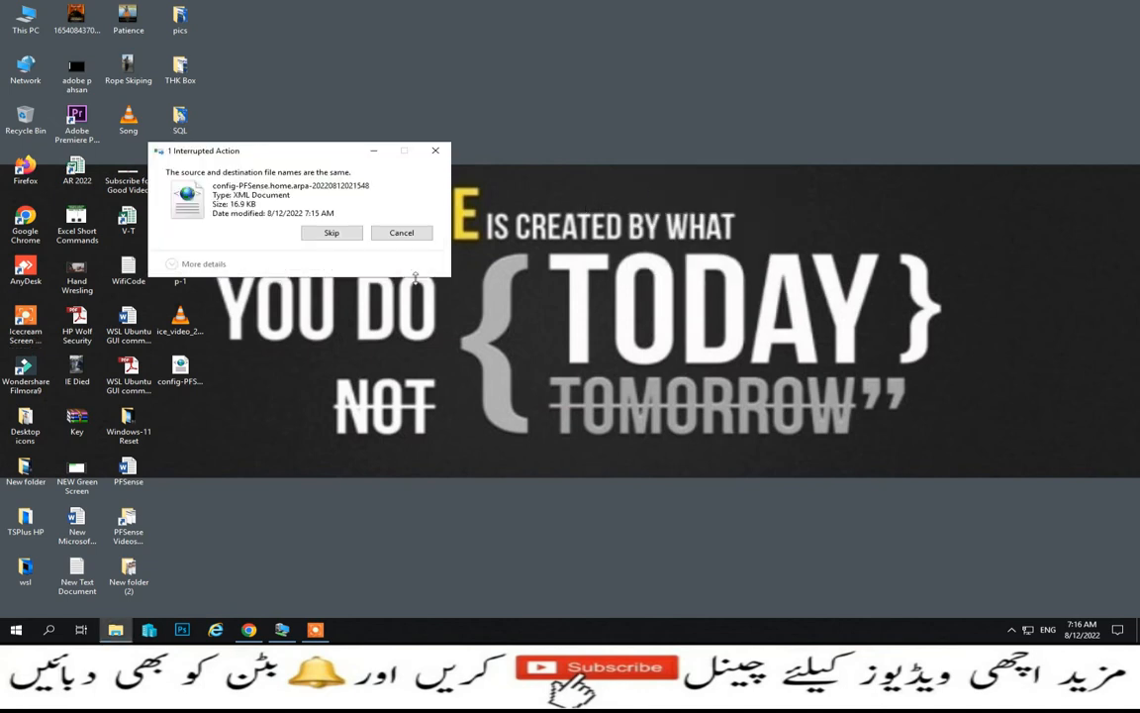
pyautogui.click(331, 234)
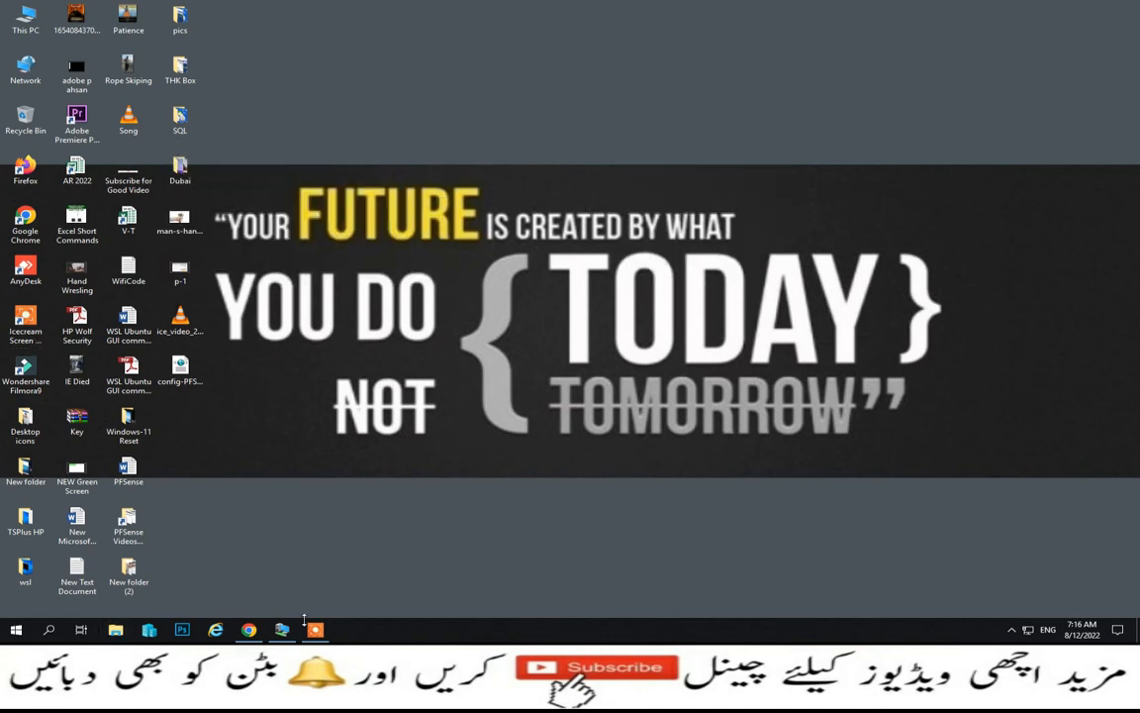
# Remove the configuration XML entry from the browser's download list and return to the pfSense page
pyautogui.moveTo(251, 633)
pyautogui.click(249, 630)
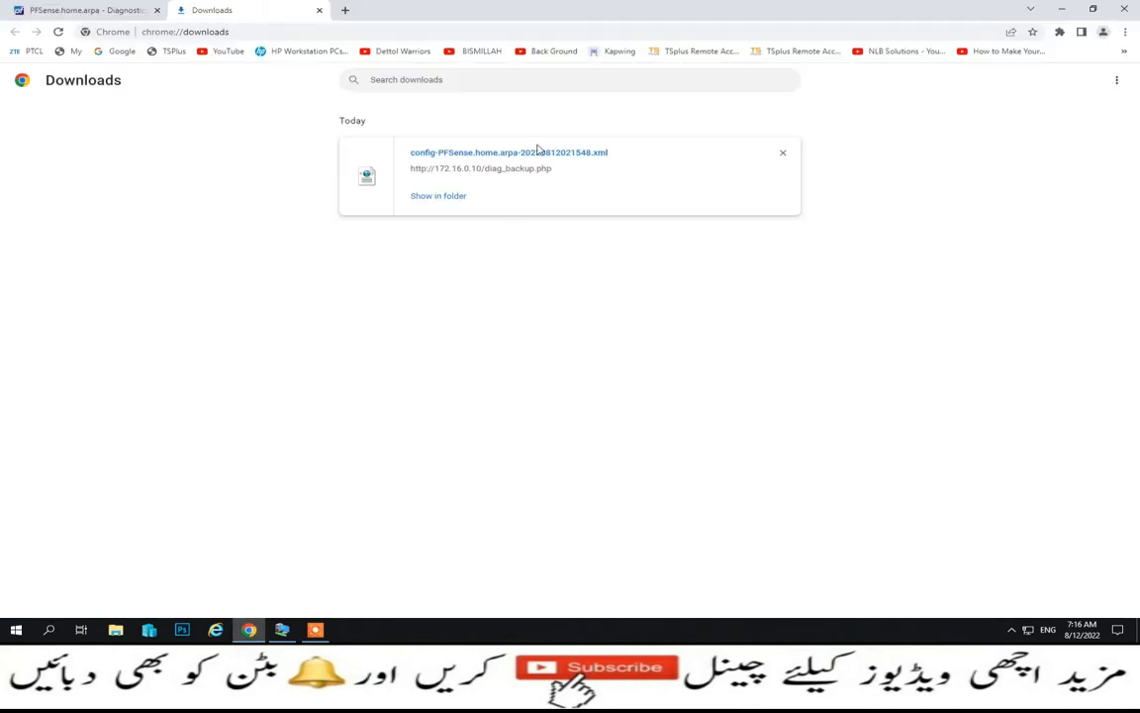
pyautogui.click(781, 153)
pyautogui.click(85, 9)
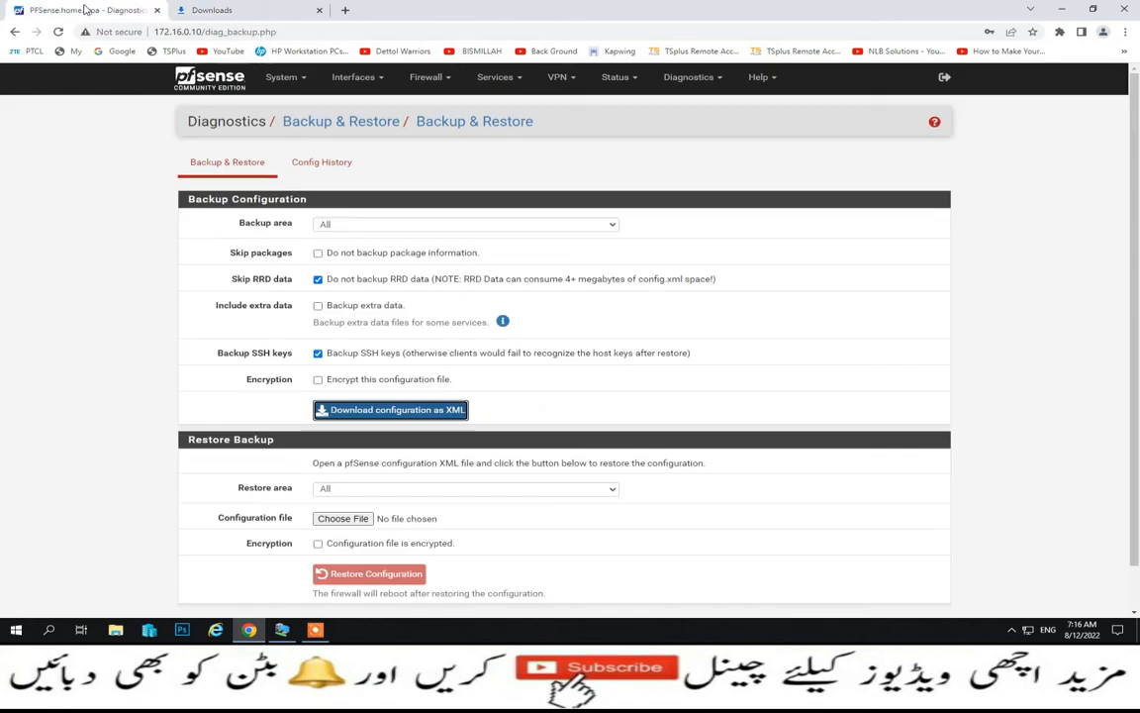
# Try to delete the Block_Youtube alias from the firewall IP aliases
pyautogui.click(449, 79)
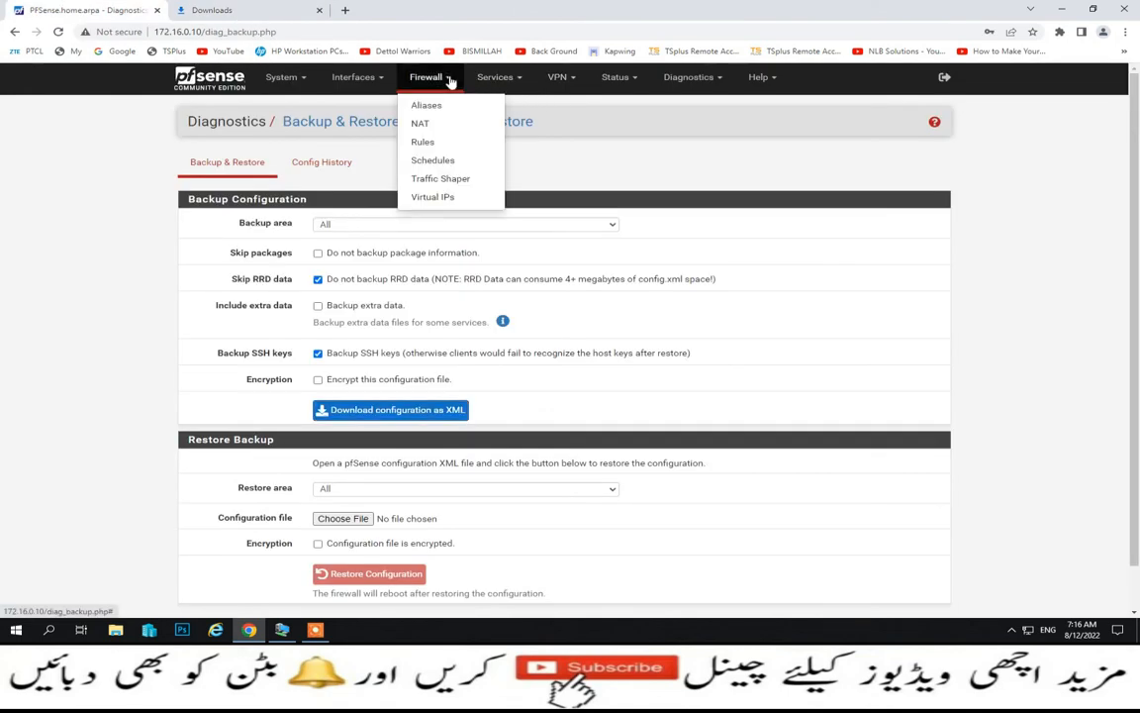
pyautogui.click(440, 105)
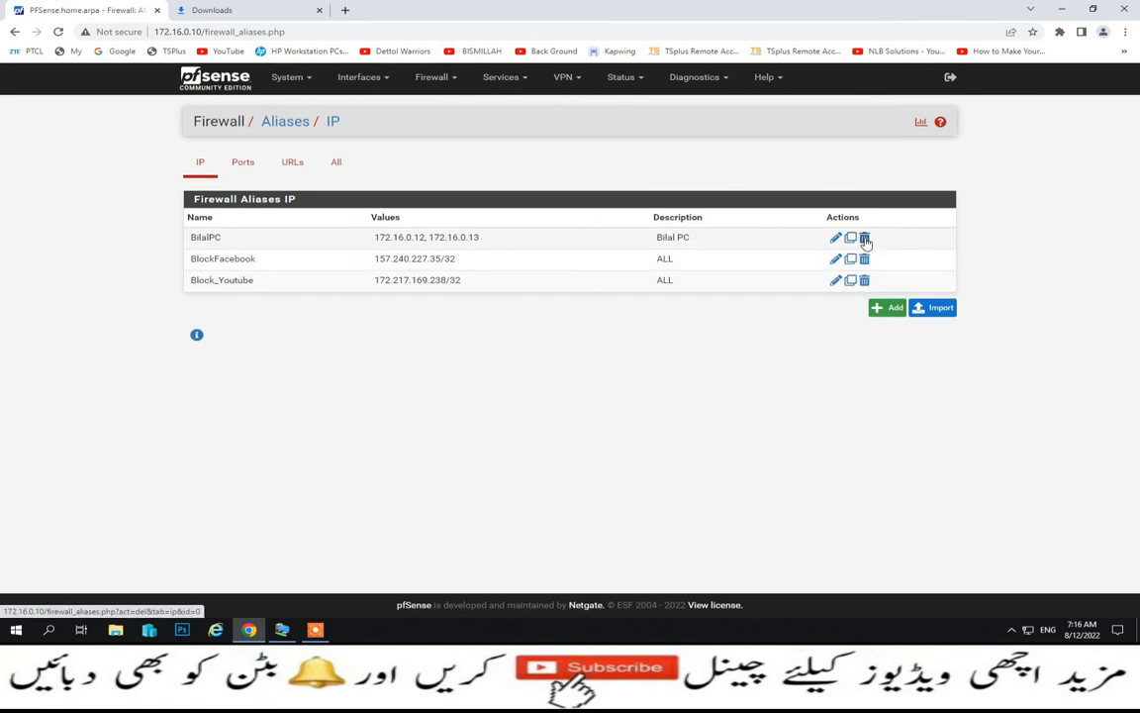
pyautogui.click(864, 280)
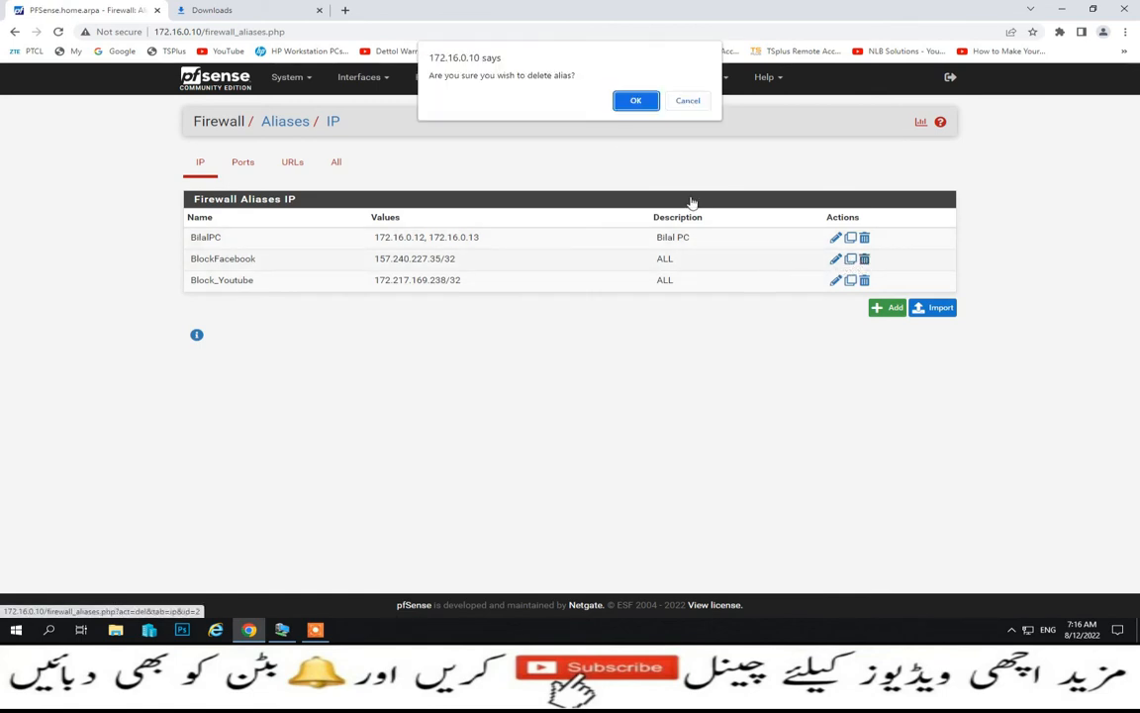
pyautogui.click(636, 101)
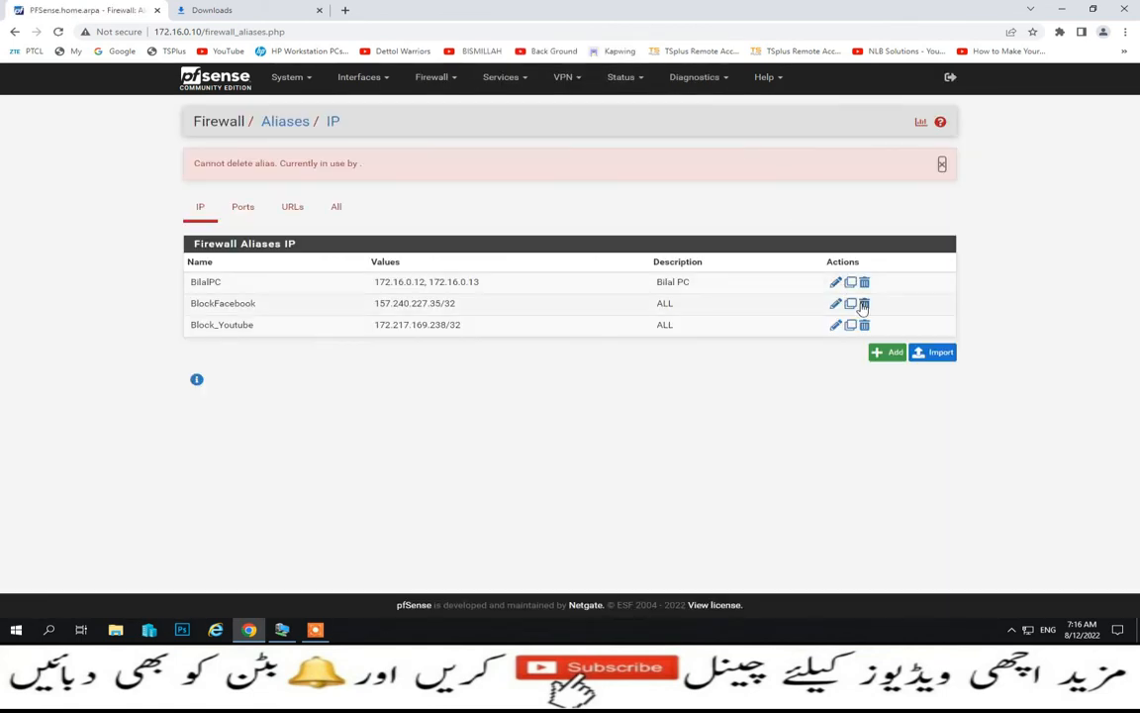
# Delete the LAN rules targeting BlockFacebook and Block_Youtube plus the pass rule directly beneath them, and apply the changes
pyautogui.click(436, 77)
pyautogui.click(428, 148)
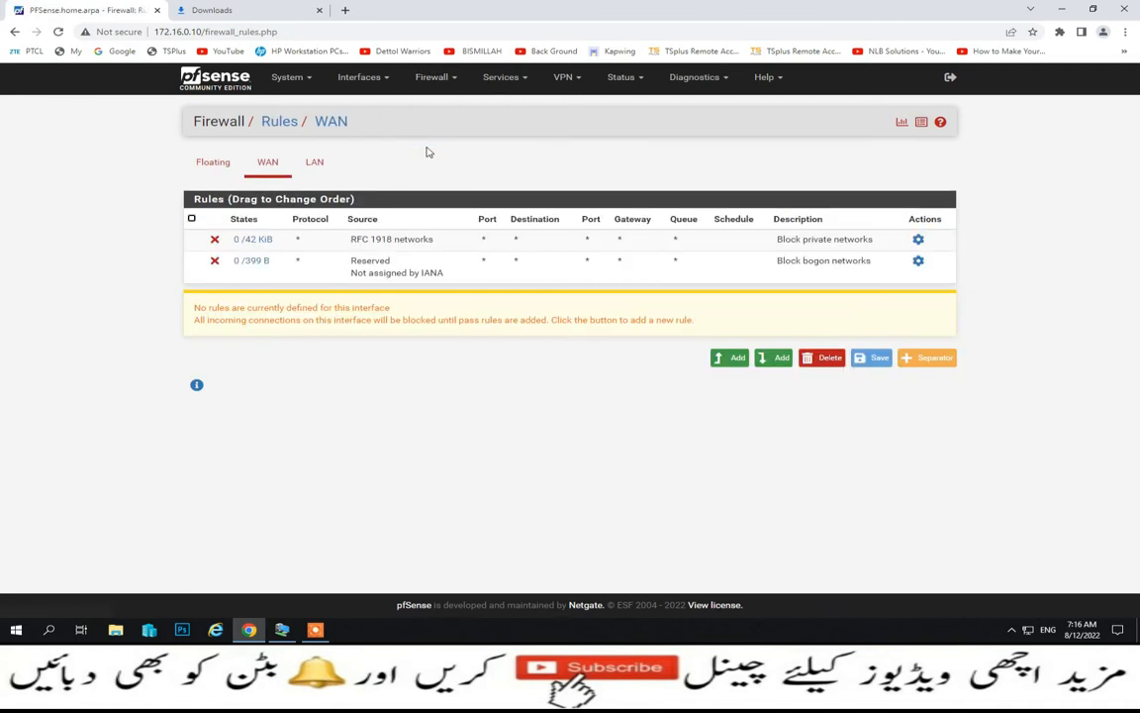
pyautogui.click(314, 162)
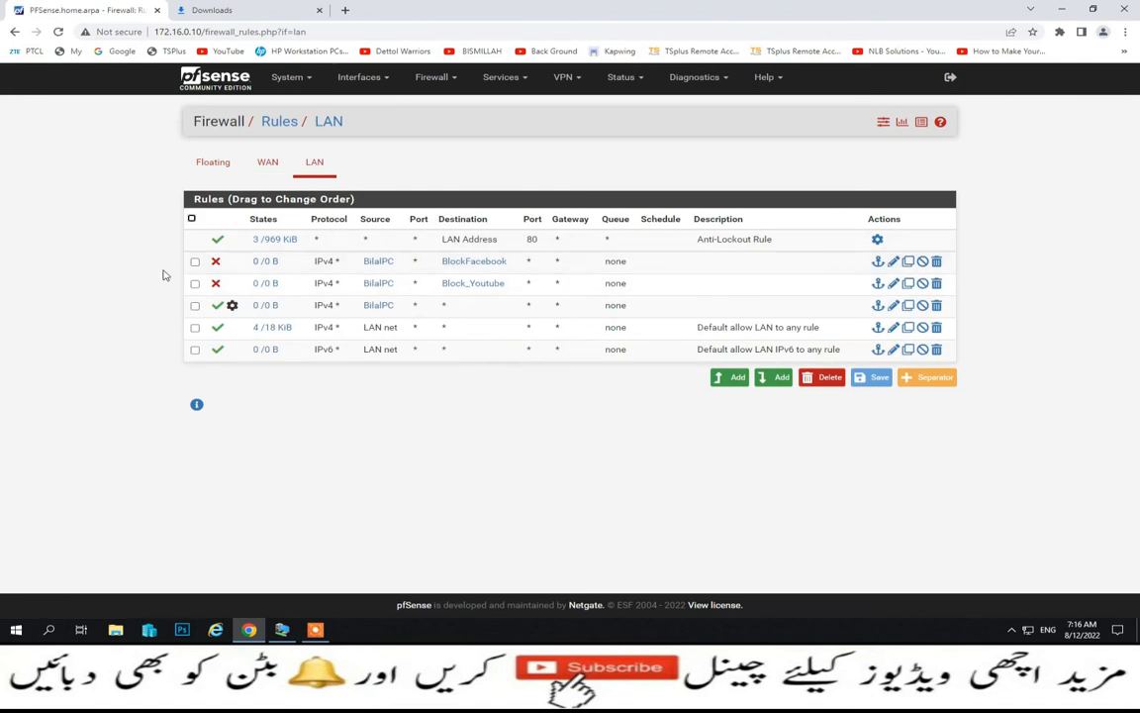
pyautogui.click(195, 261)
pyautogui.click(195, 283)
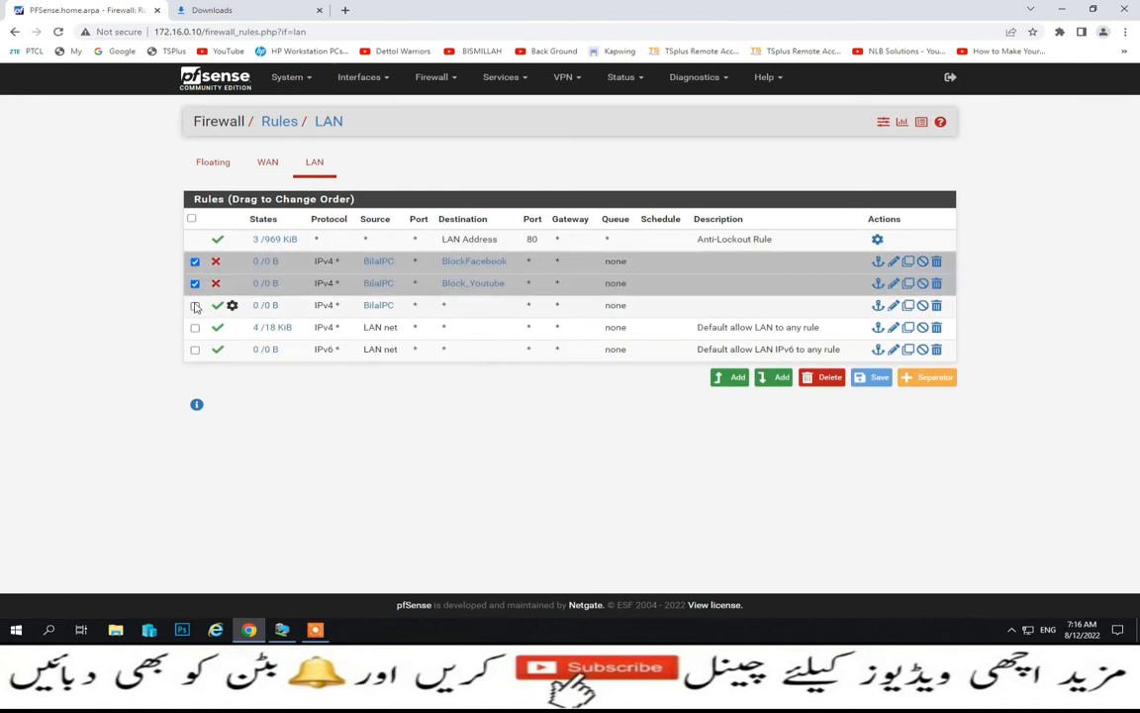
pyautogui.click(195, 305)
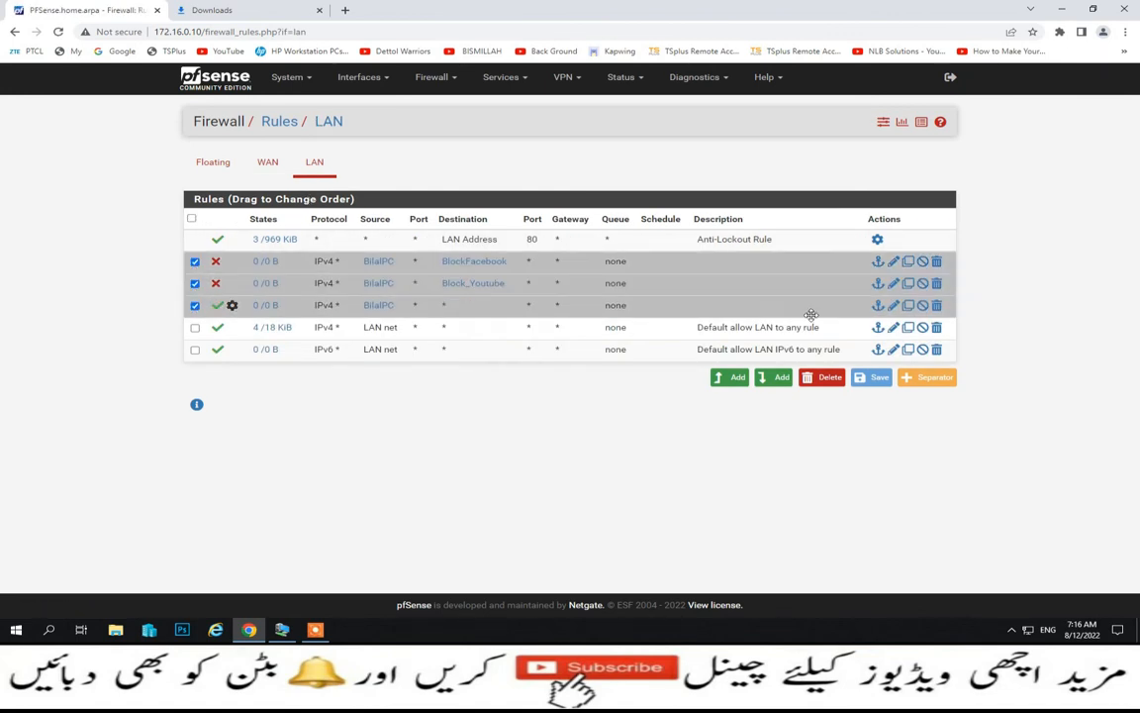
pyautogui.click(829, 381)
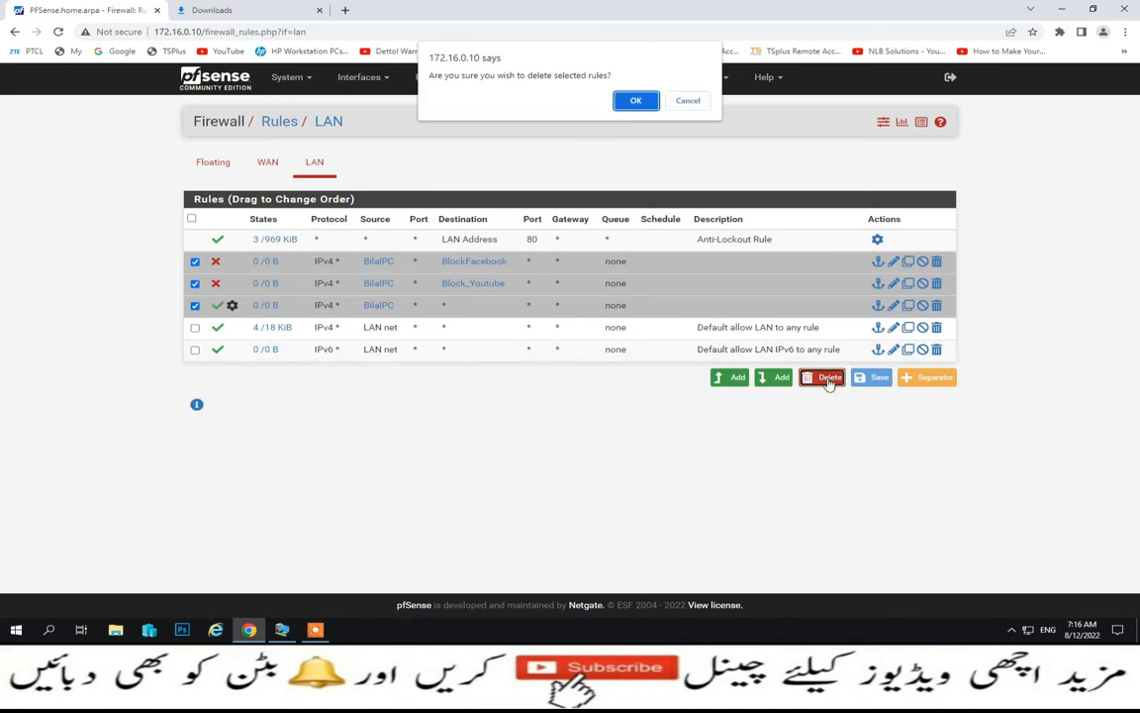
pyautogui.click(634, 102)
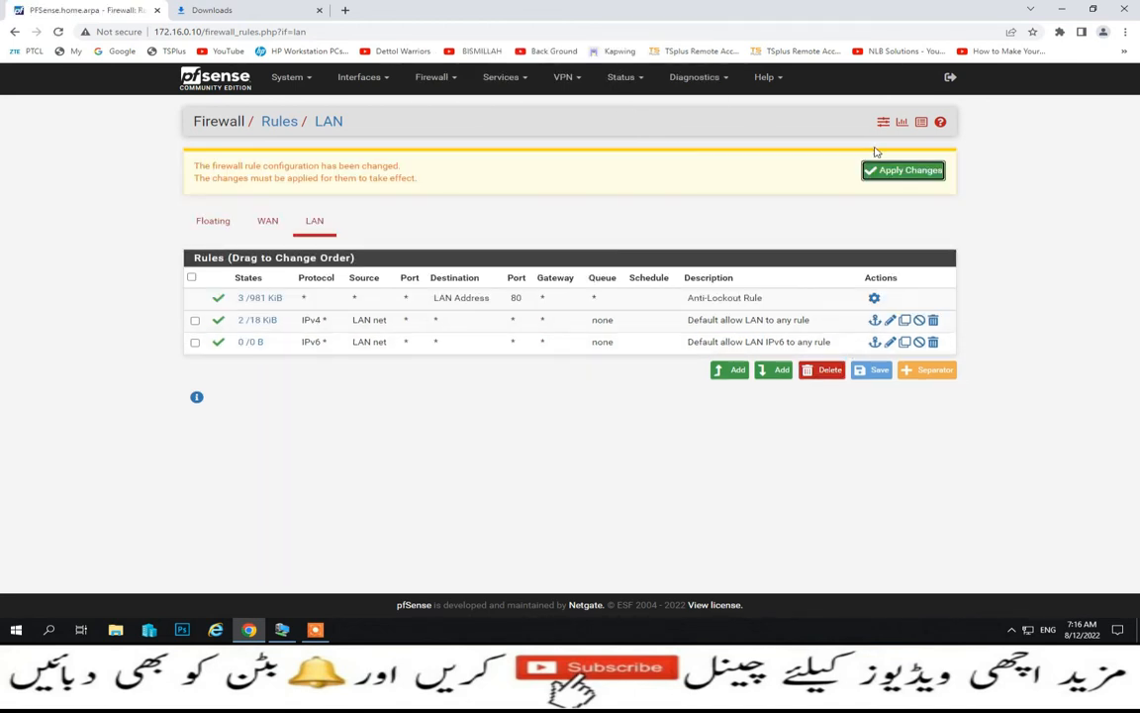
pyautogui.click(884, 177)
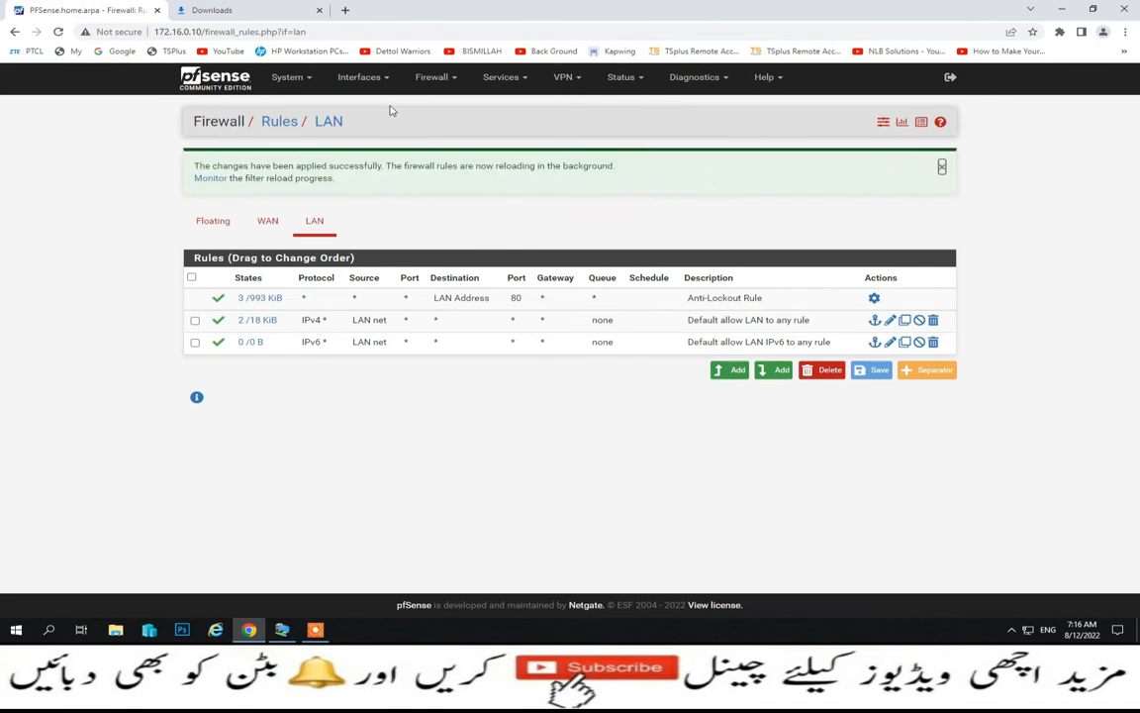
# Delete all three firewall IP aliases, including BlockFacebook and Block_Youtube, and apply the changes
pyautogui.click(432, 78)
pyautogui.click(425, 105)
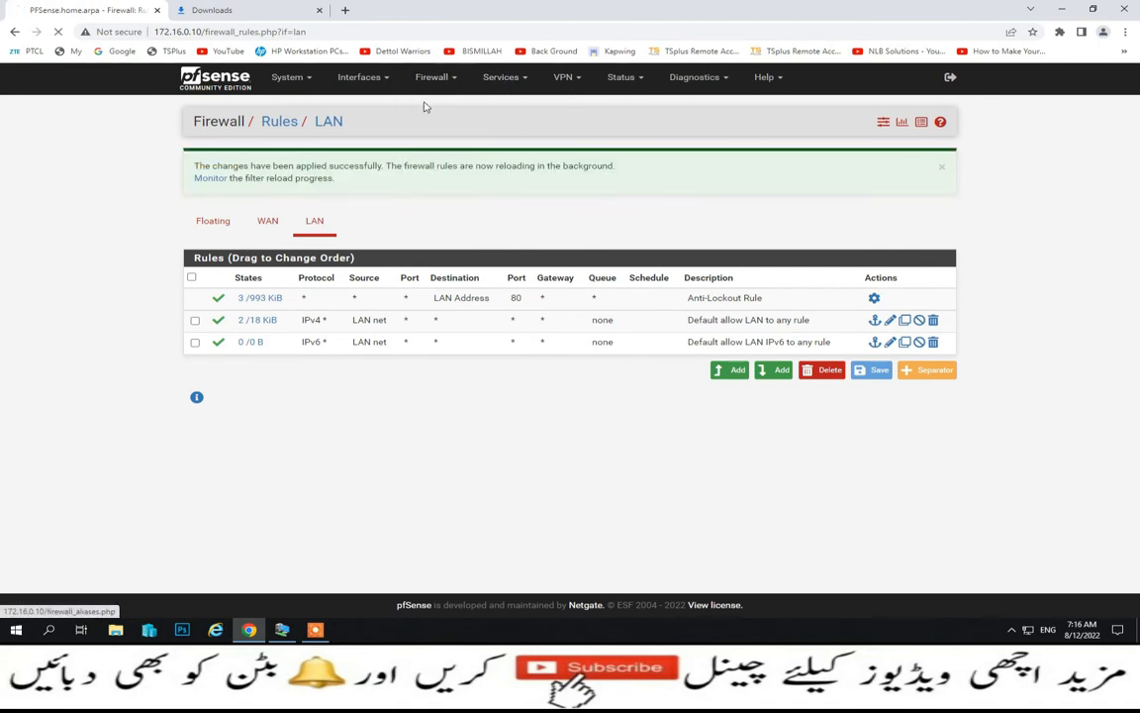
pyautogui.click(865, 240)
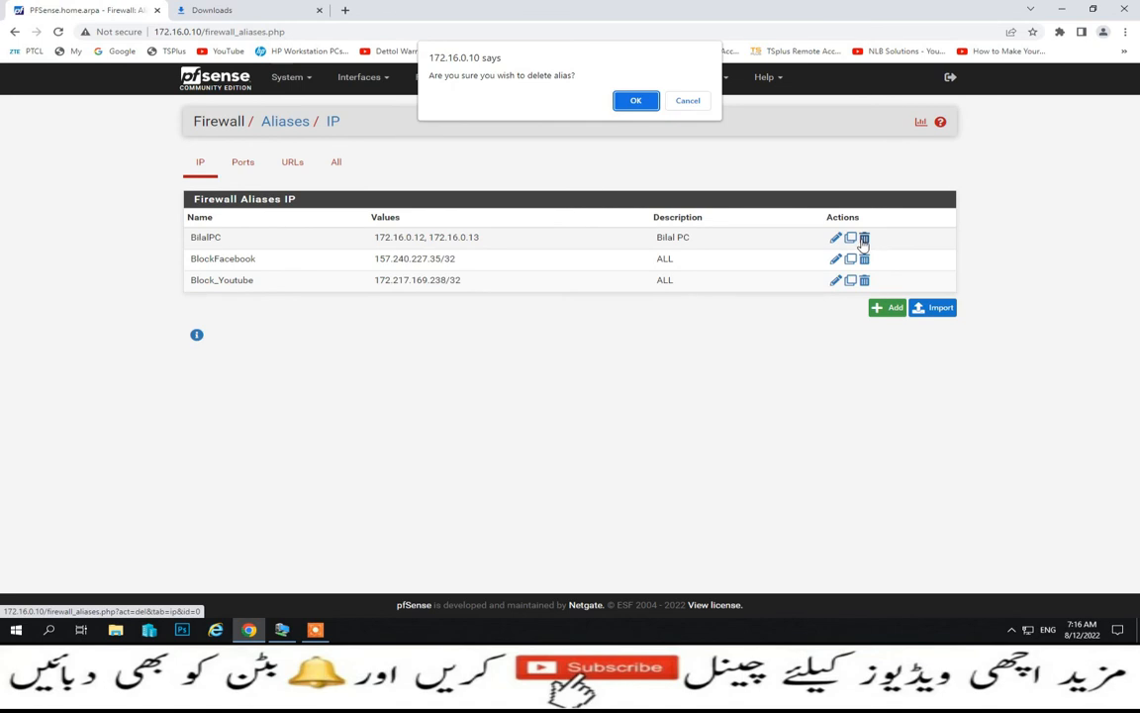
pyautogui.click(637, 101)
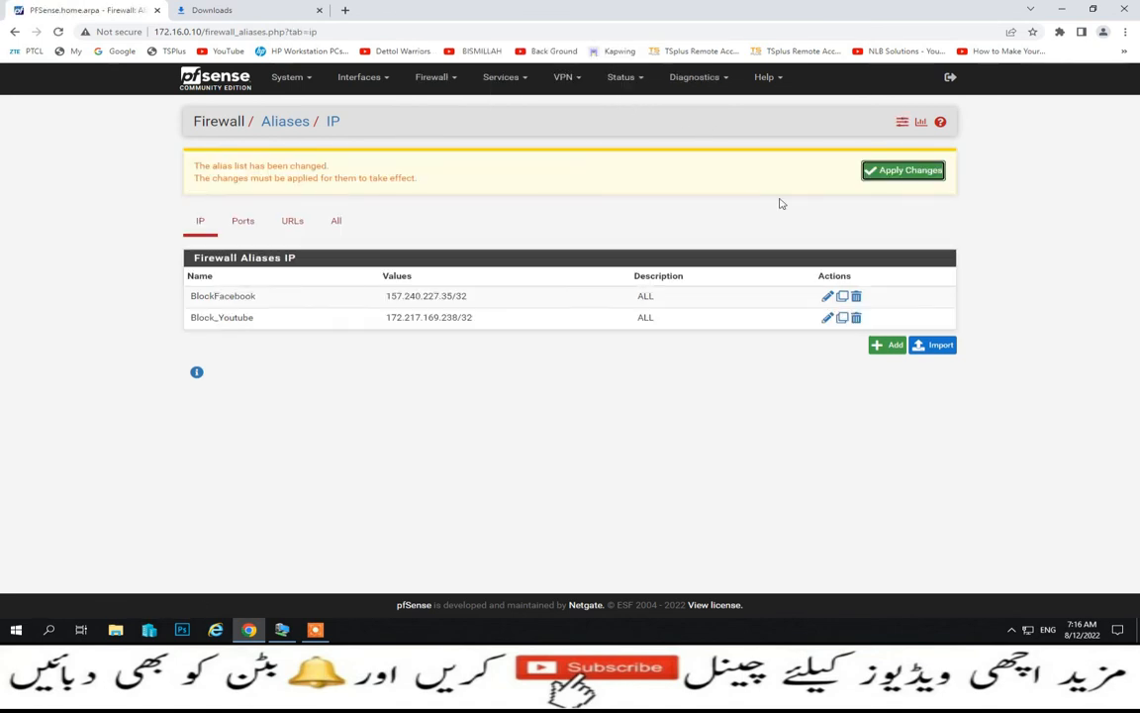
pyautogui.click(854, 297)
pyautogui.click(637, 101)
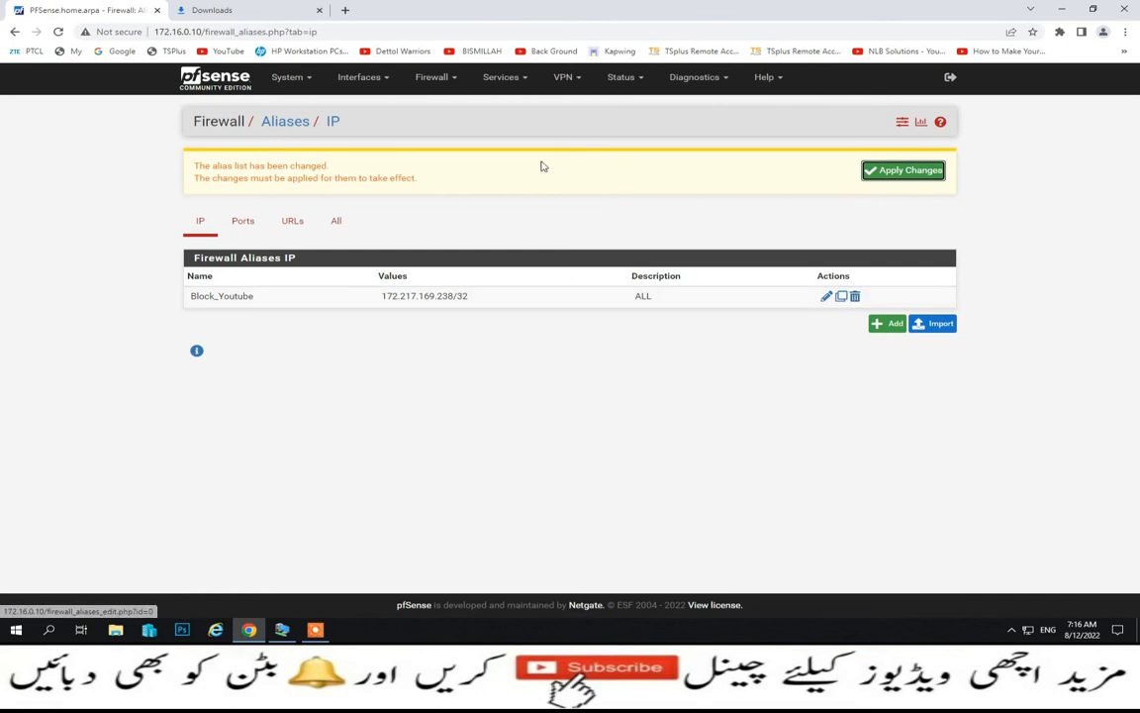
pyautogui.click(854, 297)
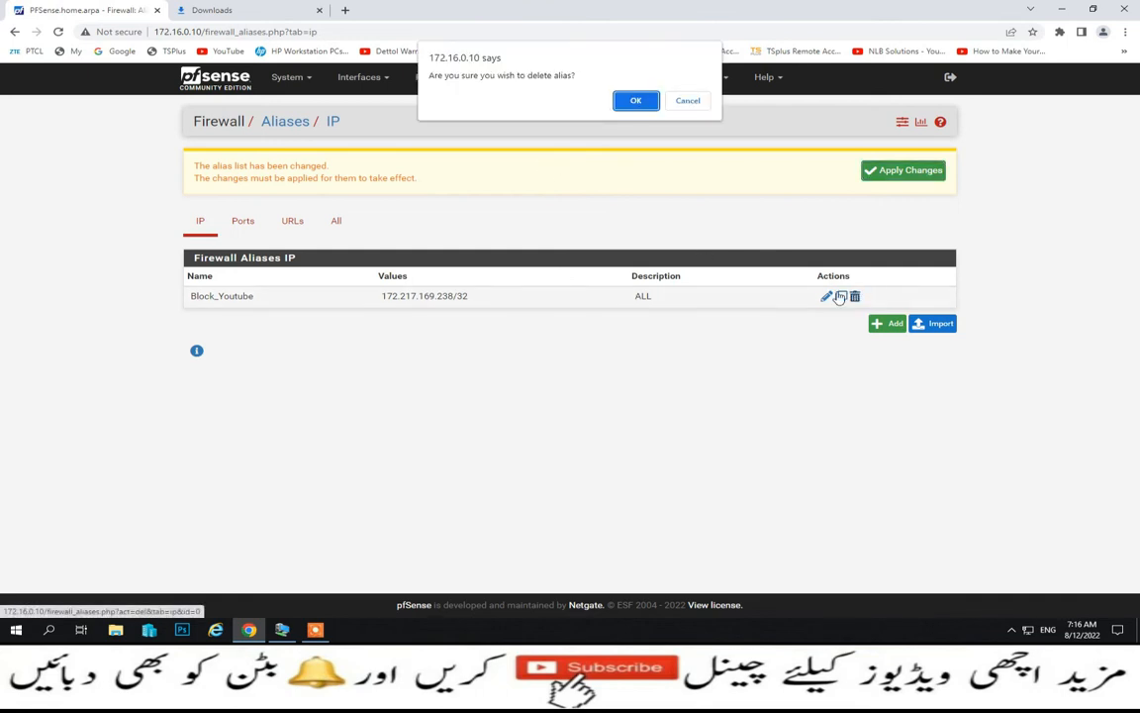
pyautogui.click(638, 103)
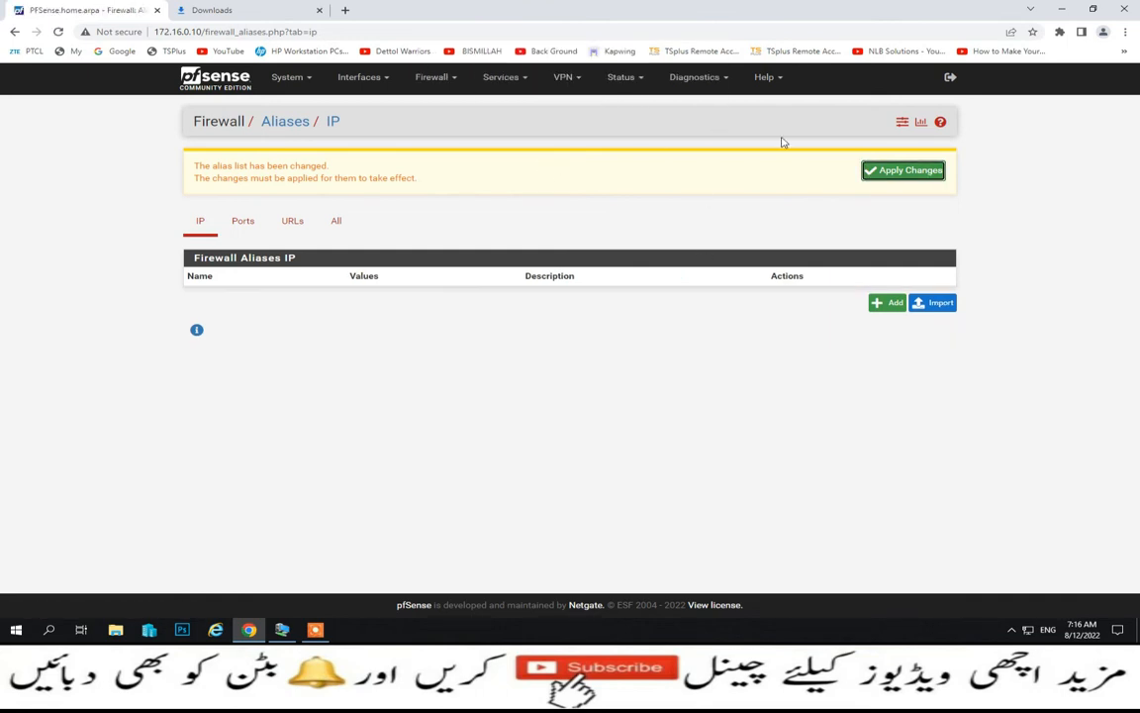
pyautogui.click(878, 171)
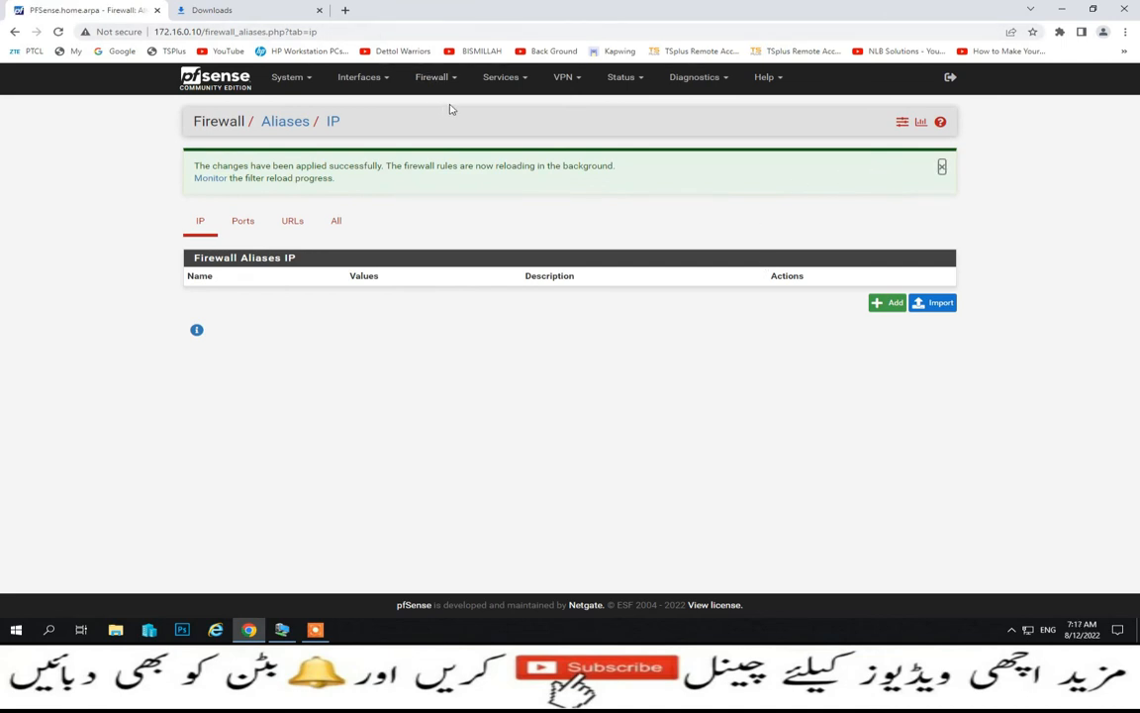
# Review the remaining firewall rules on the LAN interface
pyautogui.click(414, 78)
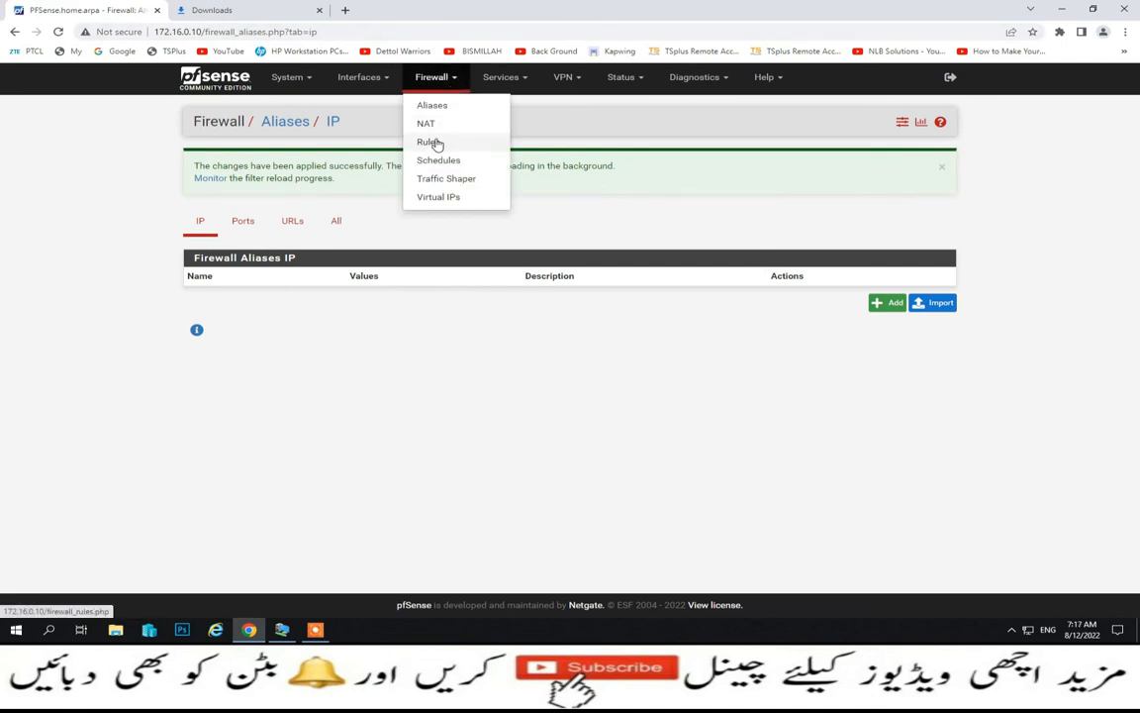
pyautogui.click(431, 142)
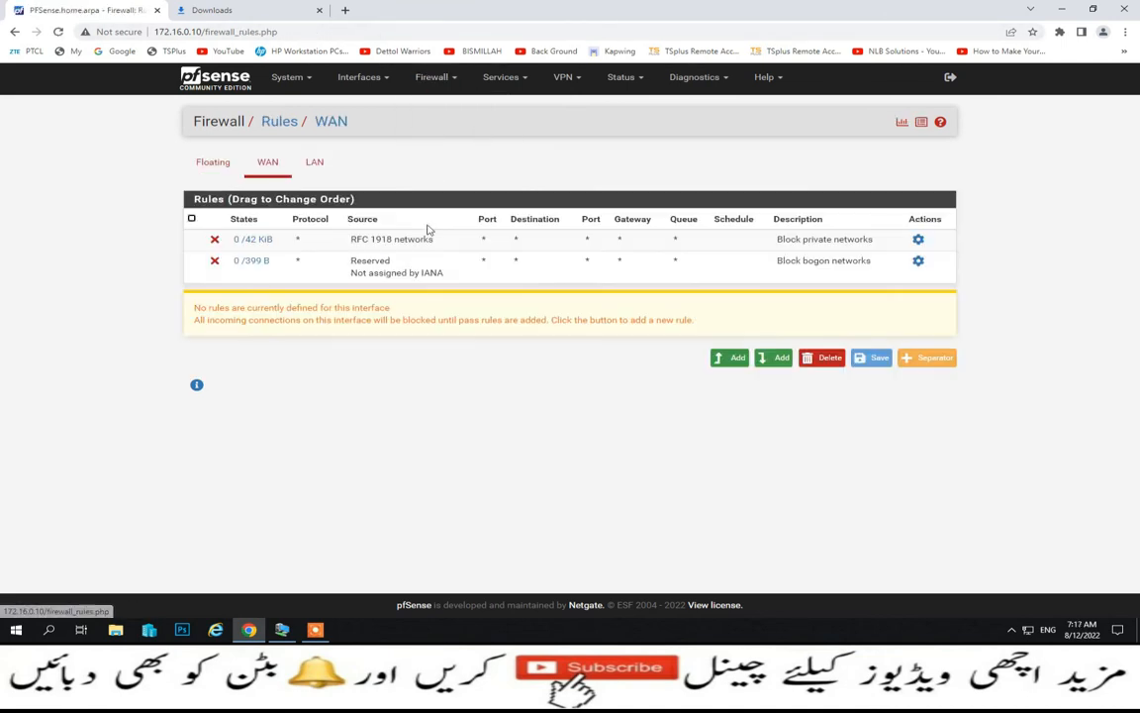
pyautogui.click(313, 166)
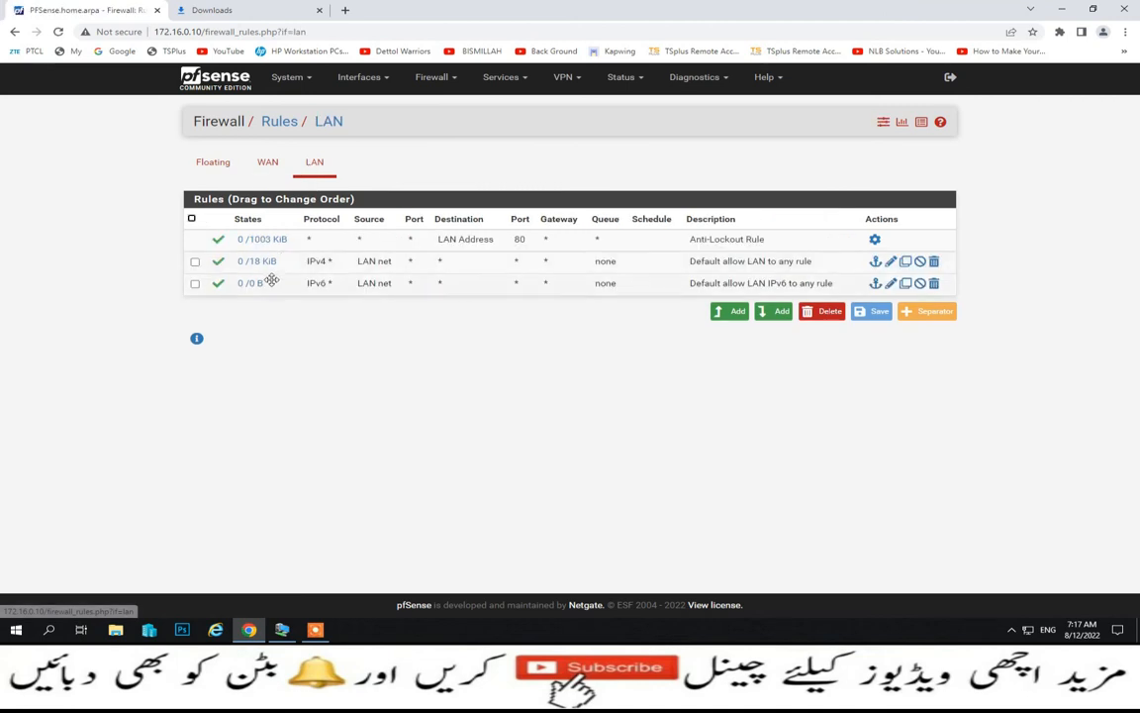
# Open the Backup & Restore diagnostics page and set the restore area to All
pyautogui.click(724, 79)
pyautogui.click(709, 143)
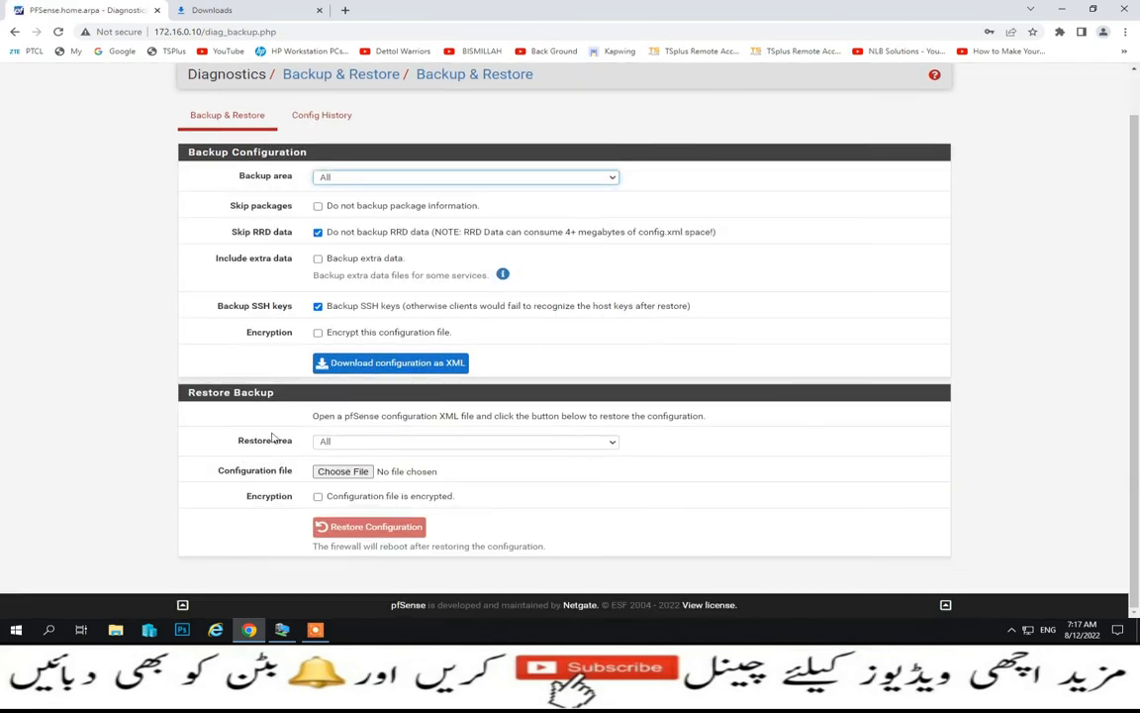
pyautogui.click(345, 443)
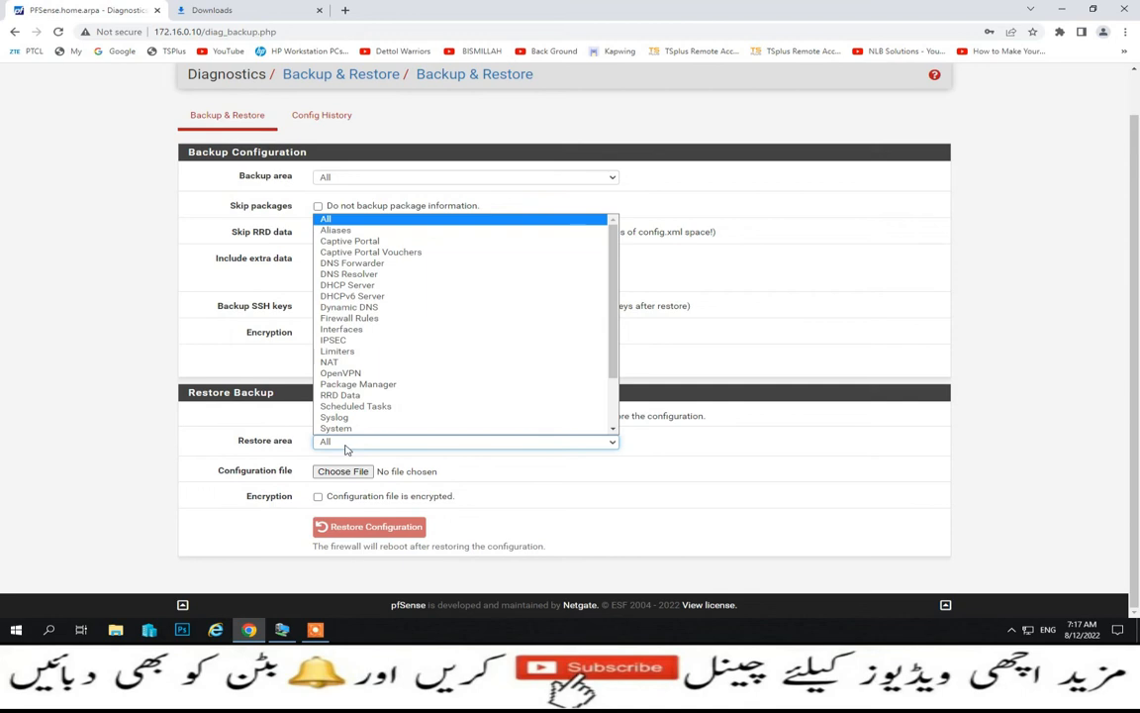
pyautogui.click(339, 222)
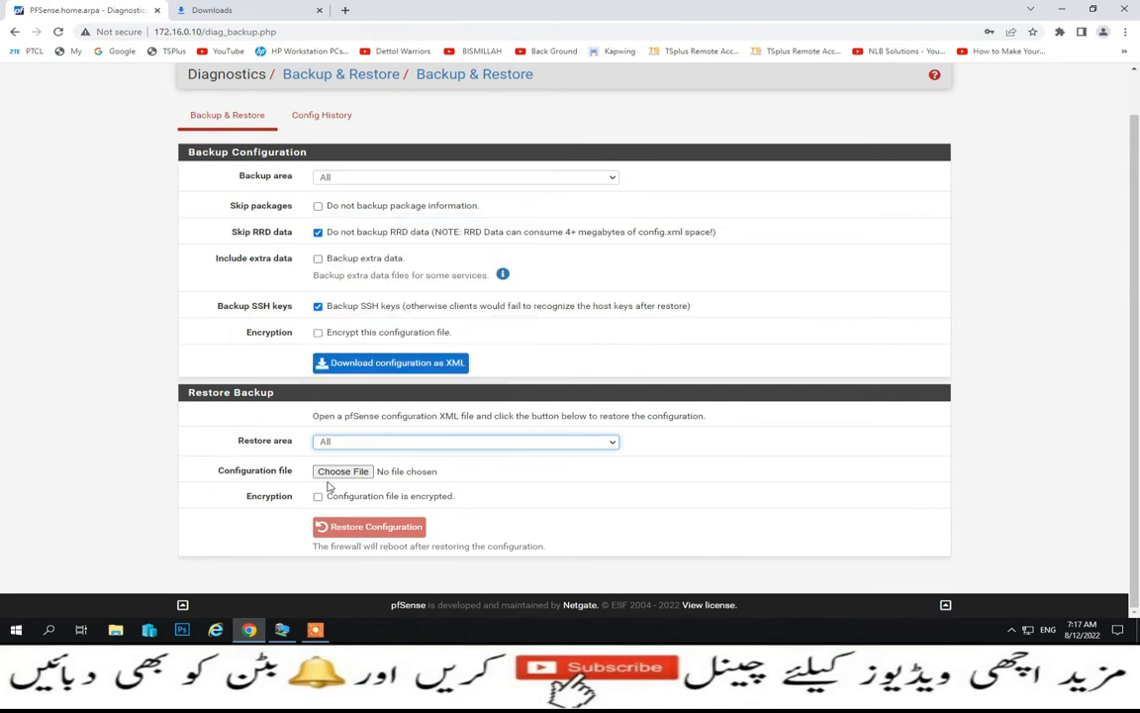
pyautogui.click(338, 472)
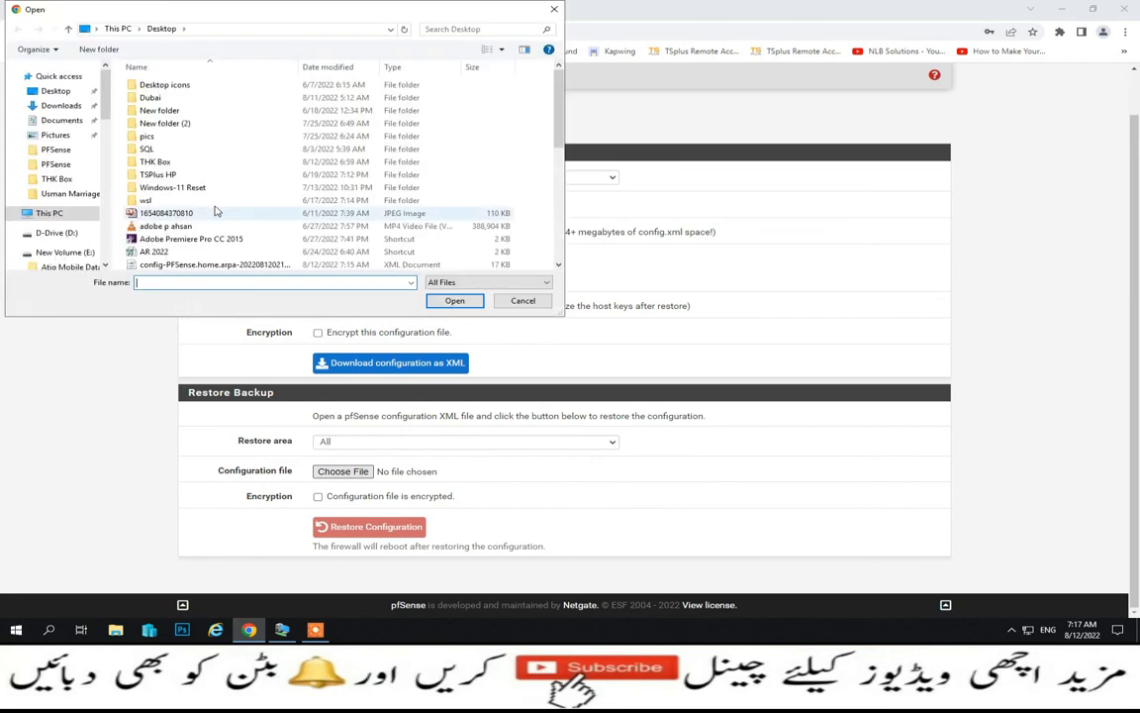
pyautogui.click(54, 91)
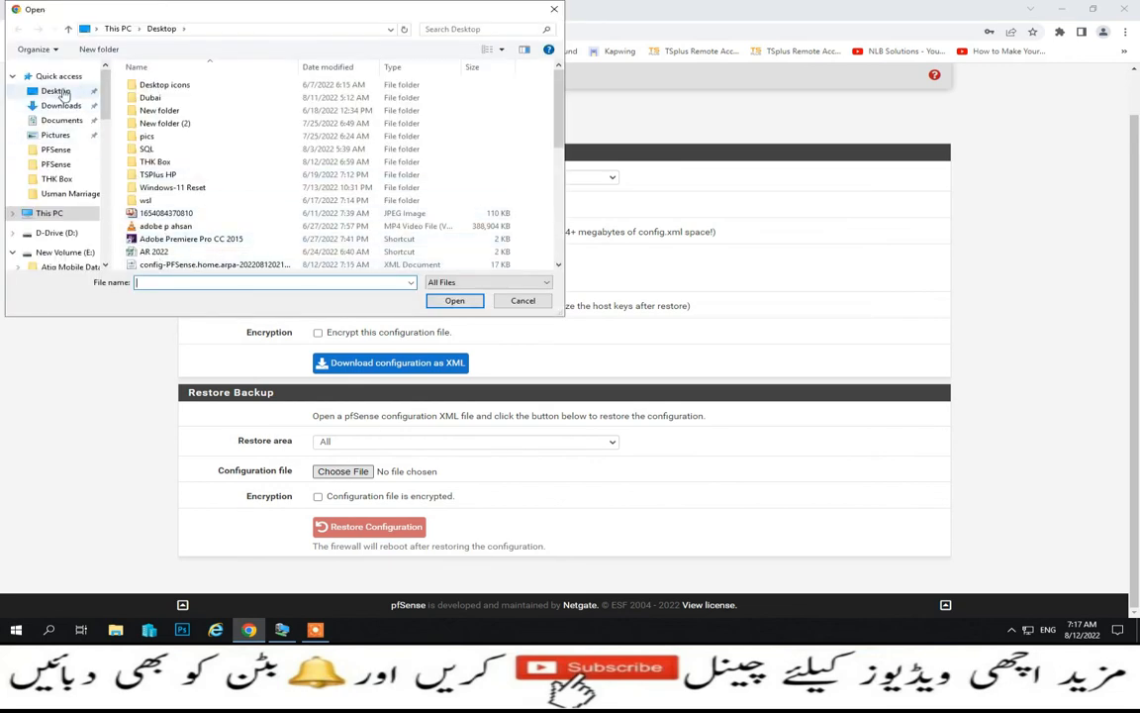
pyautogui.click(193, 265)
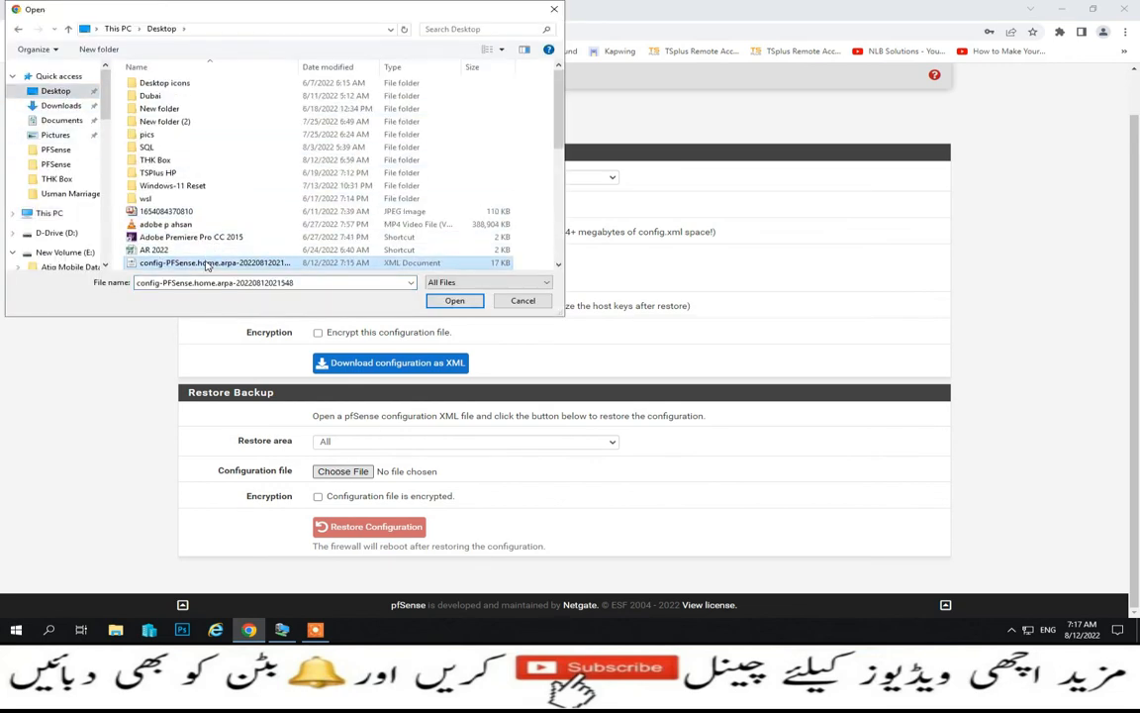
pyautogui.click(453, 300)
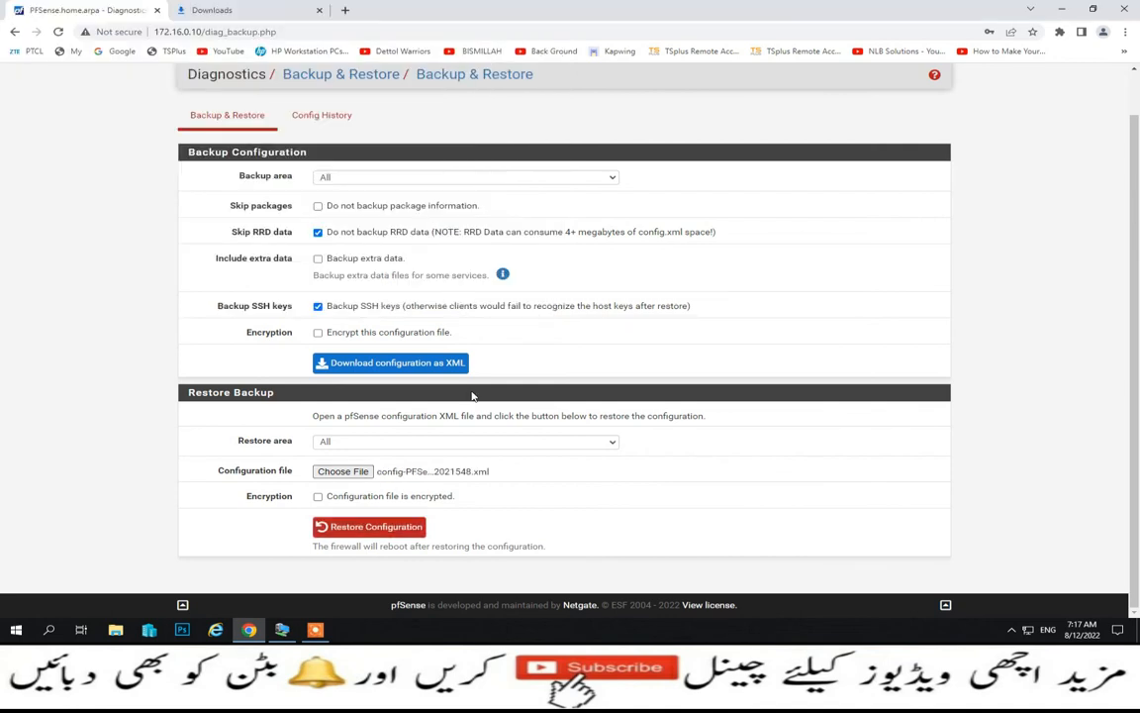
pyautogui.click(368, 529)
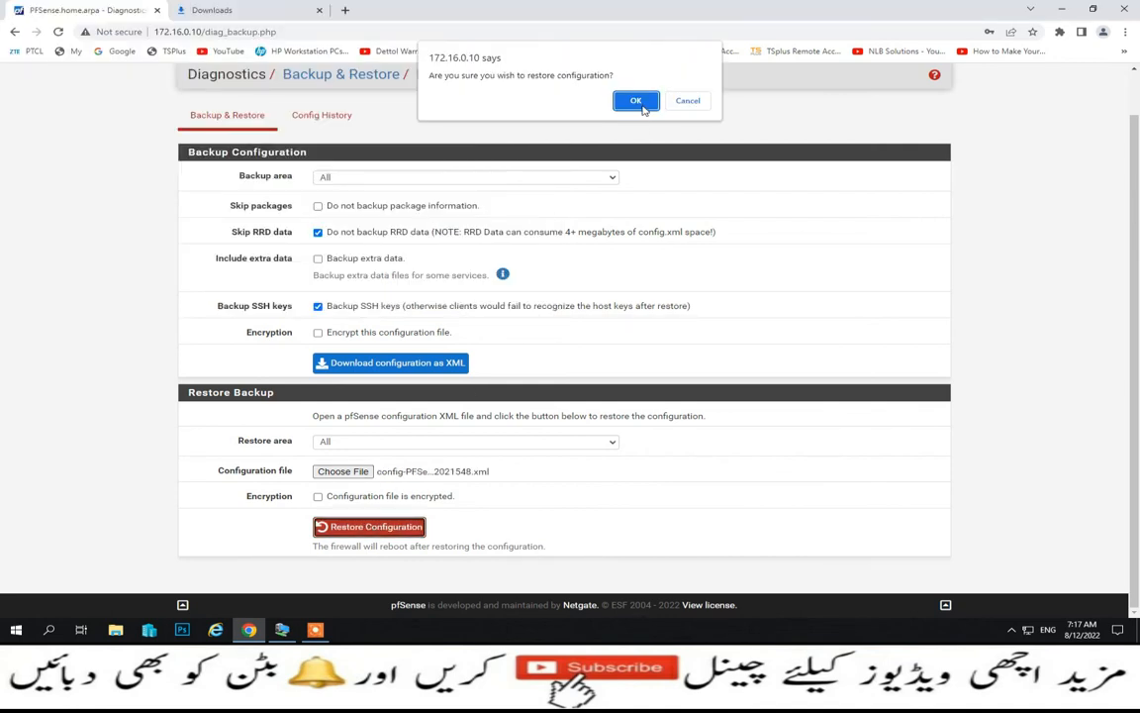
pyautogui.click(639, 103)
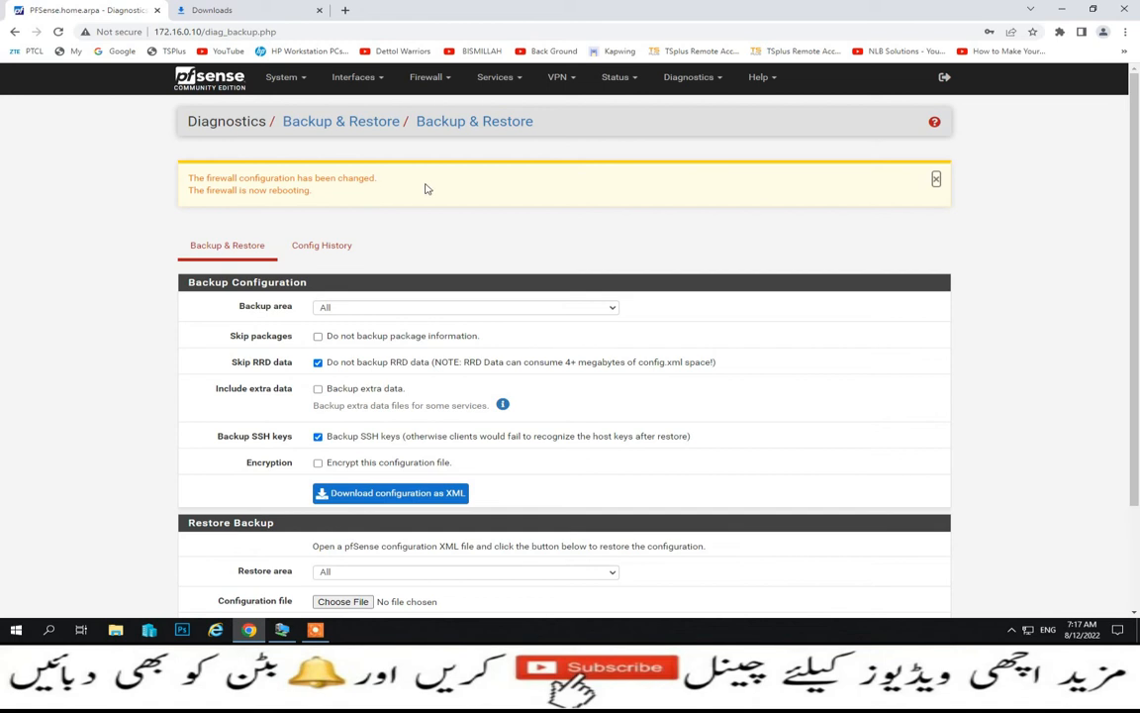
# Reload the Backup & Restore page to check whether the firewall responds
pyautogui.scroll(-2, 458, 293)
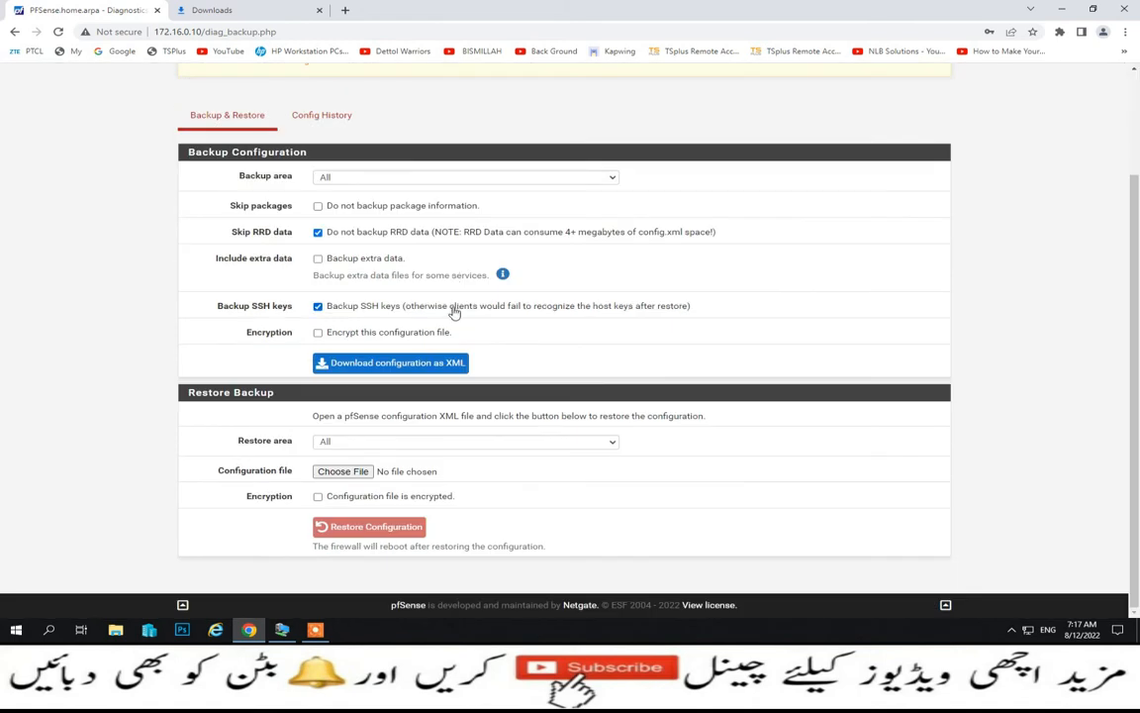
pyautogui.click(57, 32)
pyautogui.click(624, 125)
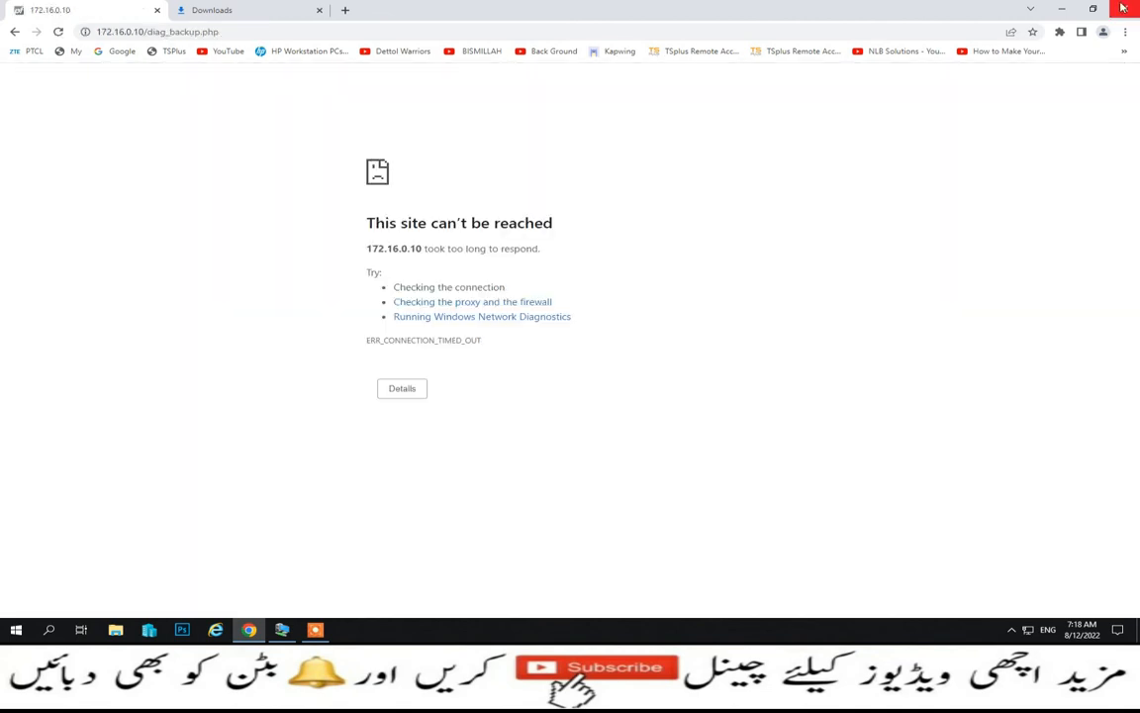
# Monitor the firewall's reboot in the PFSense virtual machine console and close the browser's Downloads page
pyautogui.hotkey('alt', 'Tab')
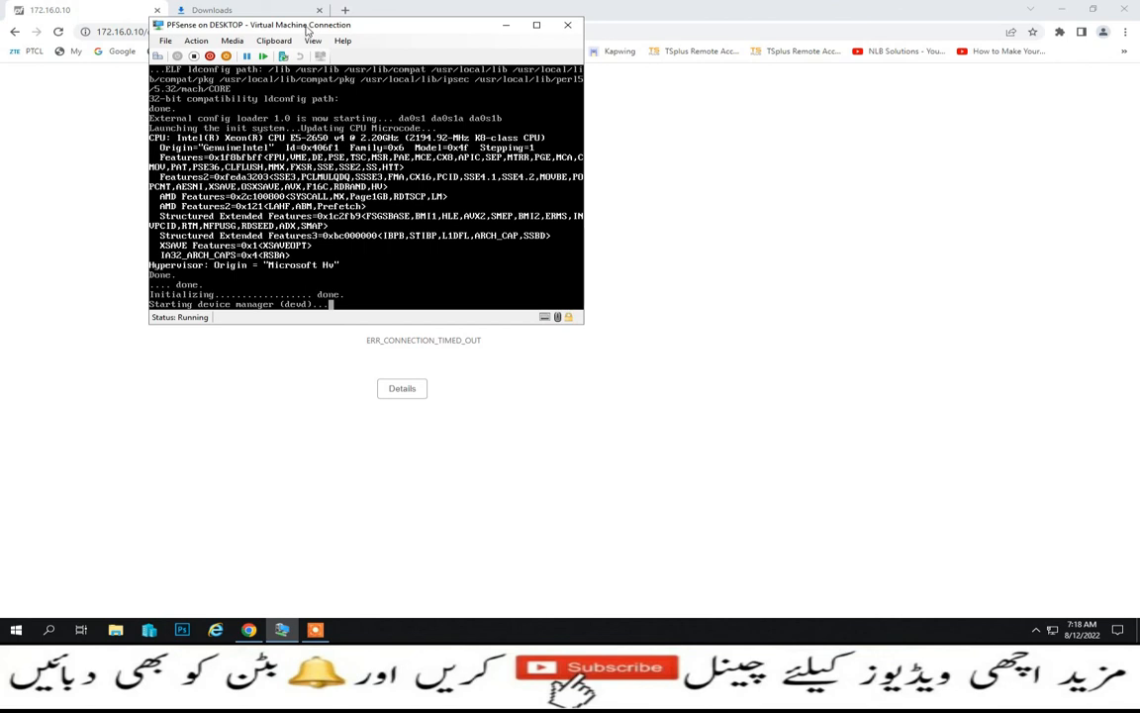
pyautogui.moveTo(276, 26); pyautogui.dragTo(417, 49)
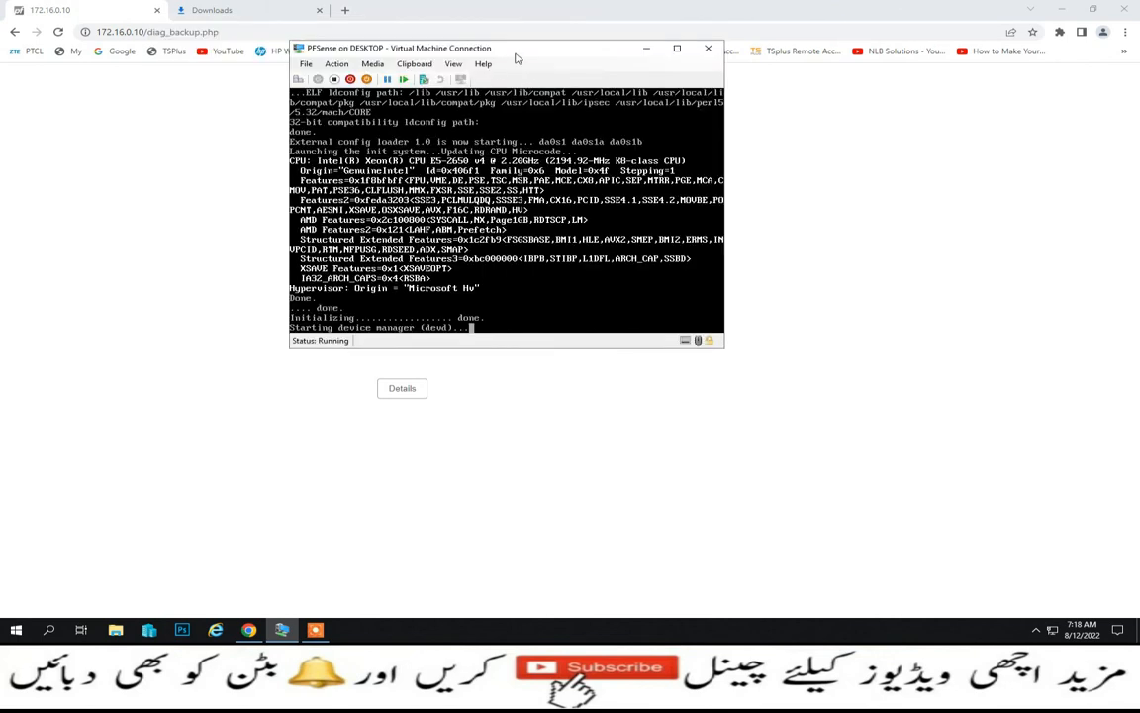
pyautogui.click(315, 12)
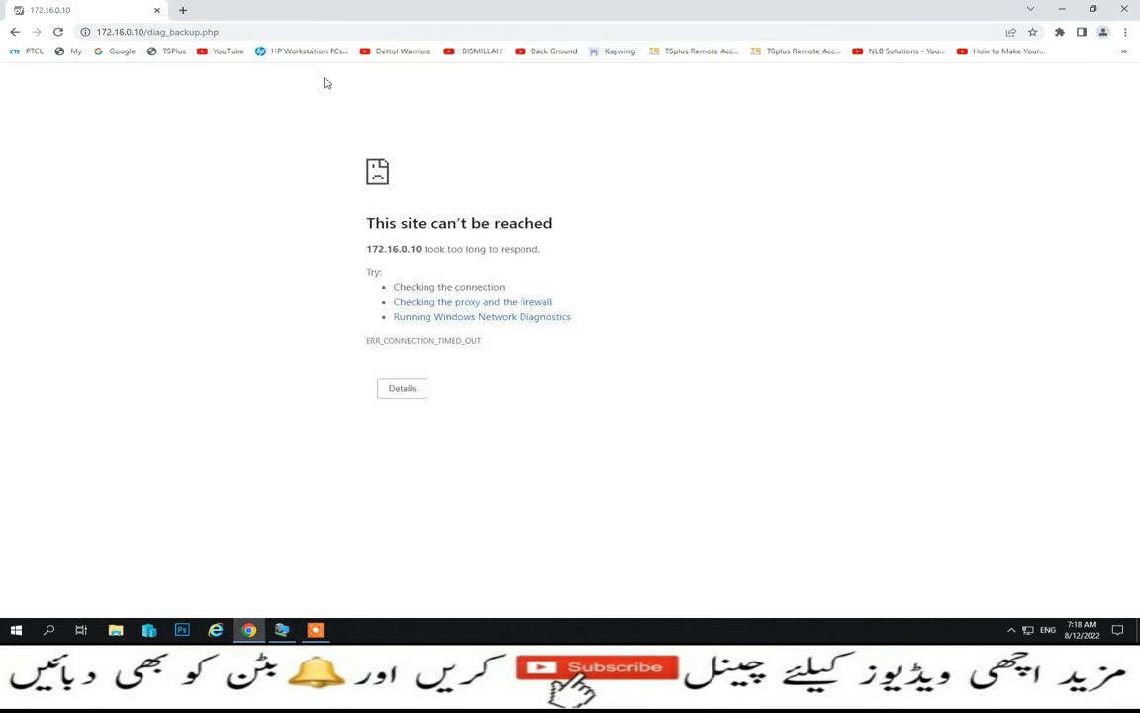
pyautogui.click(284, 629)
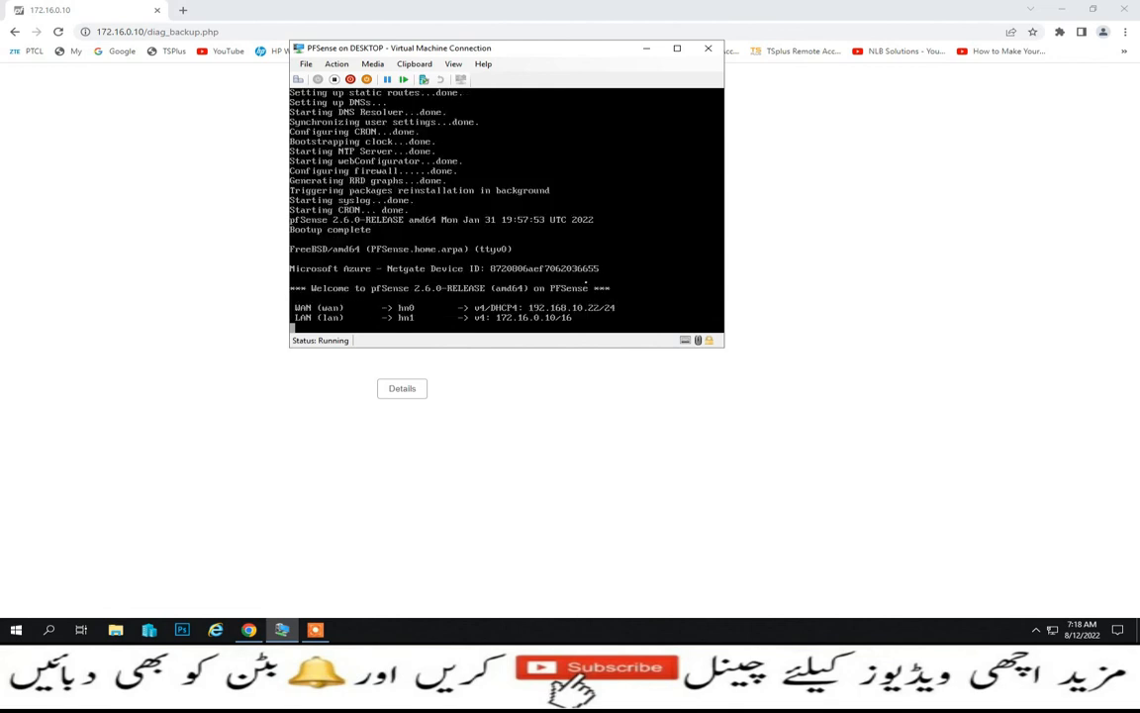
# Return to the browser, reload the pfSense page at 172.16.0.10 and sign in as admin with the account password
pyautogui.click(170, 178)
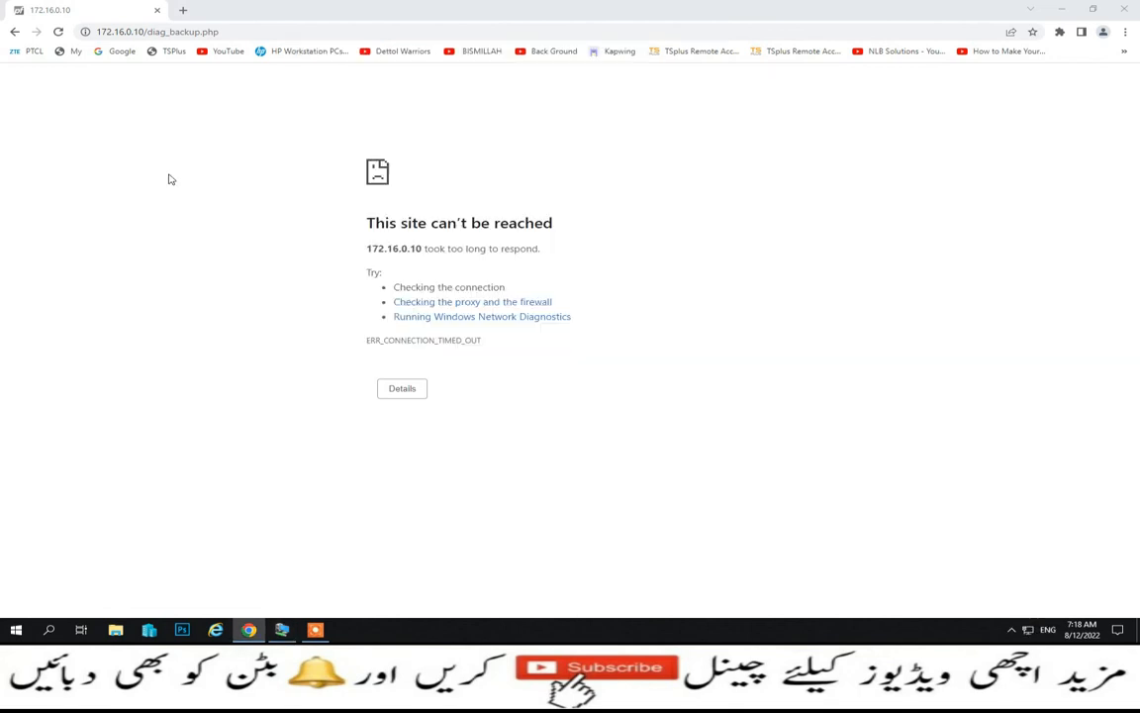
pyautogui.click(252, 29)
pyautogui.press('Return')
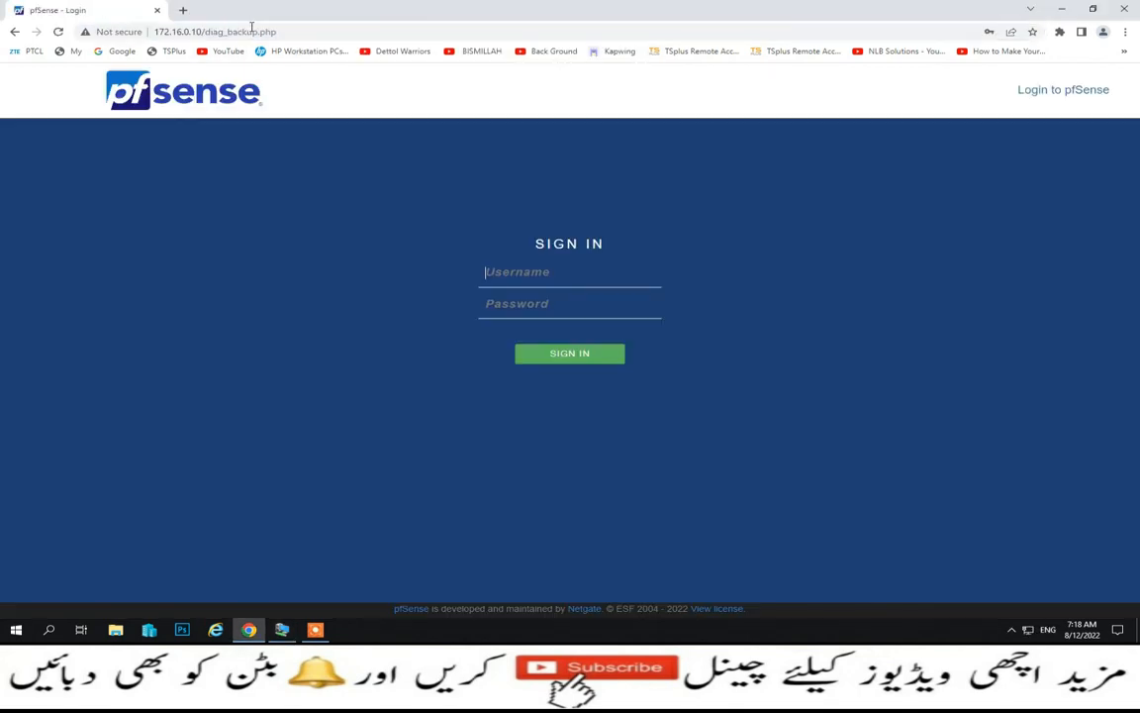
pyautogui.click(569, 273)
pyautogui.click(584, 310)
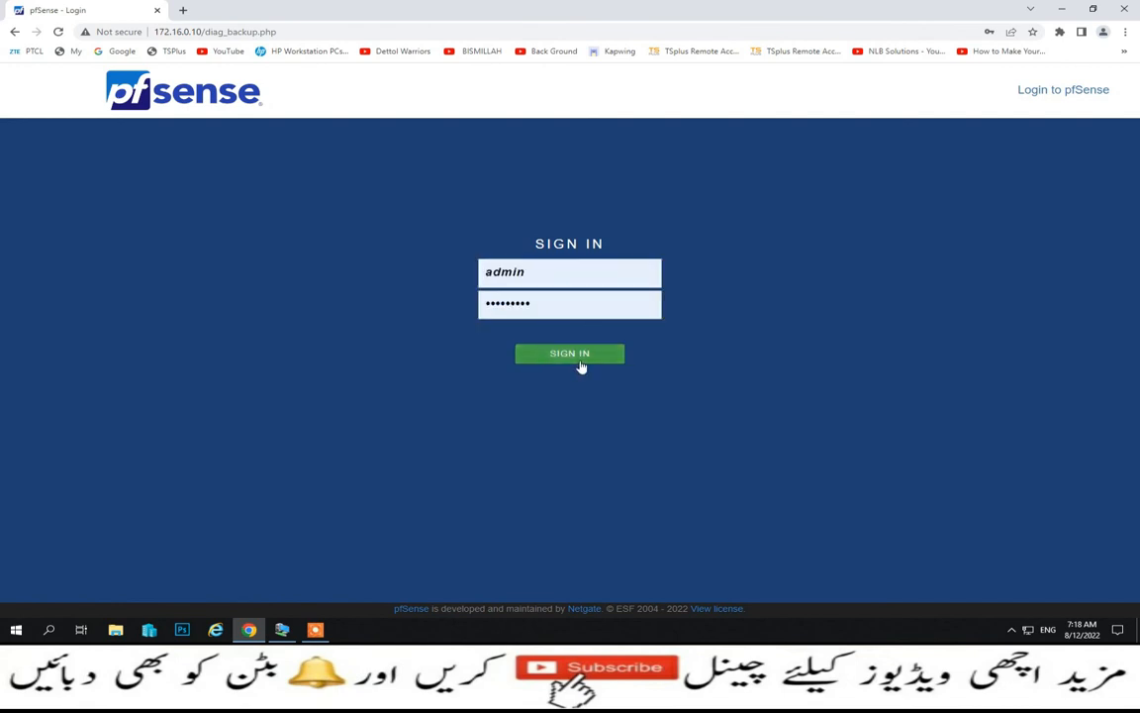
pyautogui.click(580, 358)
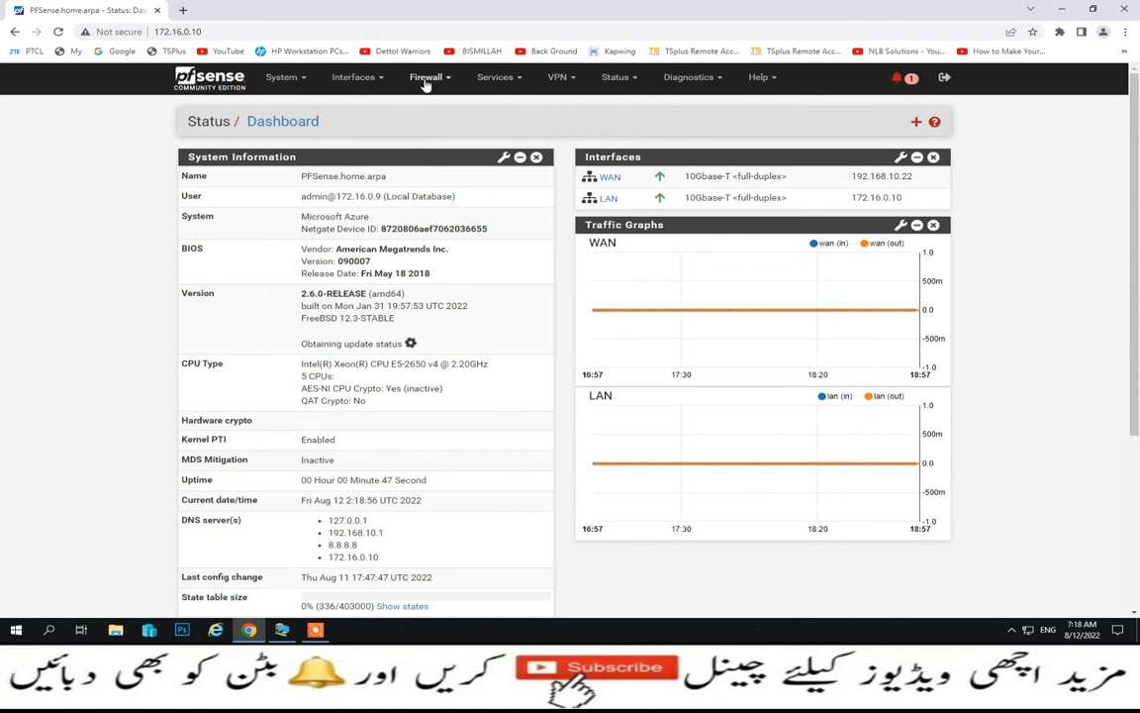
# Check the firewall IP aliases and the LAN rules after the configuration restore
pyautogui.click(448, 79)
pyautogui.click(431, 106)
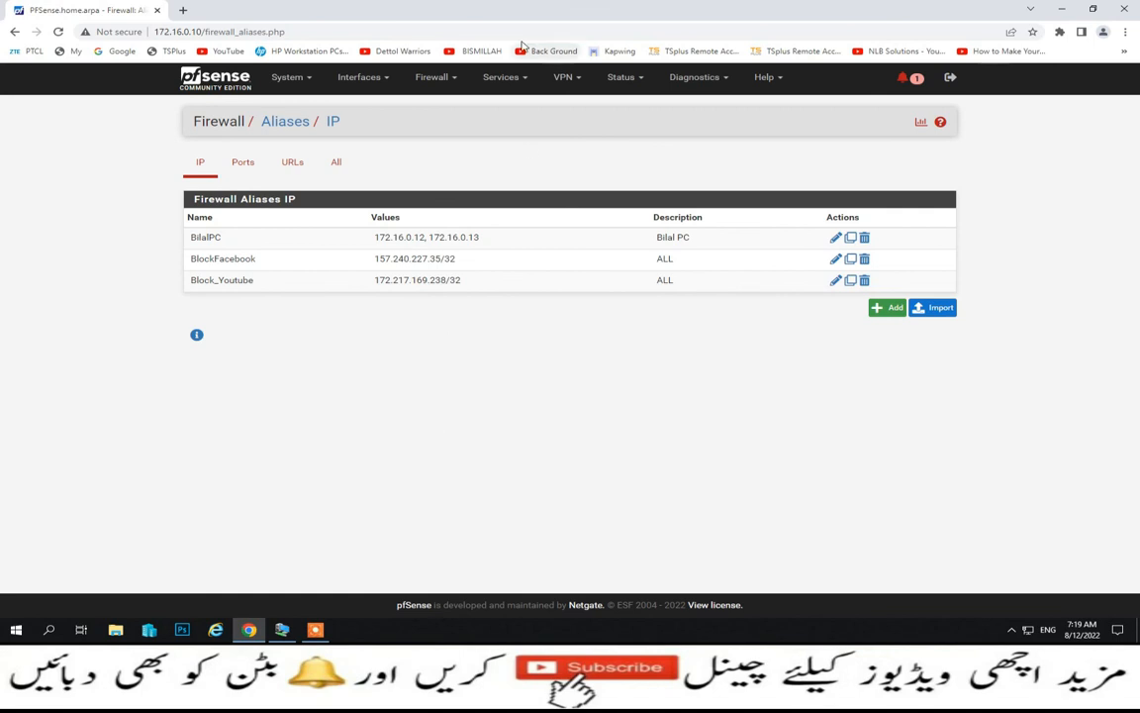
pyautogui.click(458, 79)
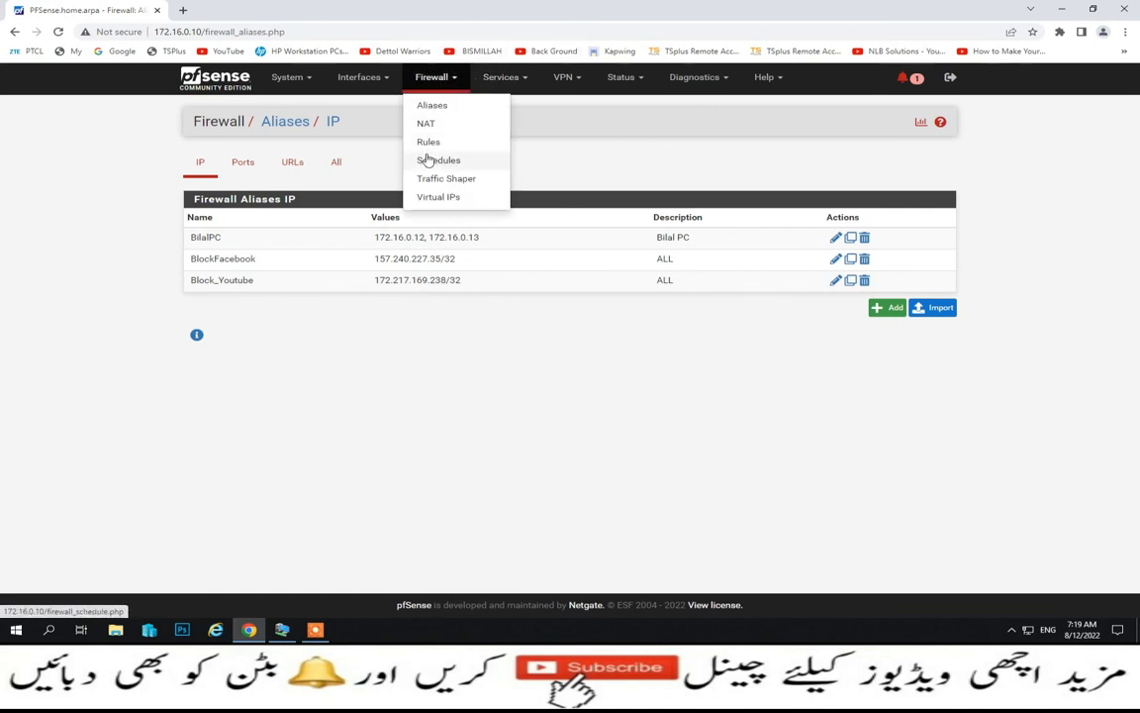
pyautogui.click(426, 145)
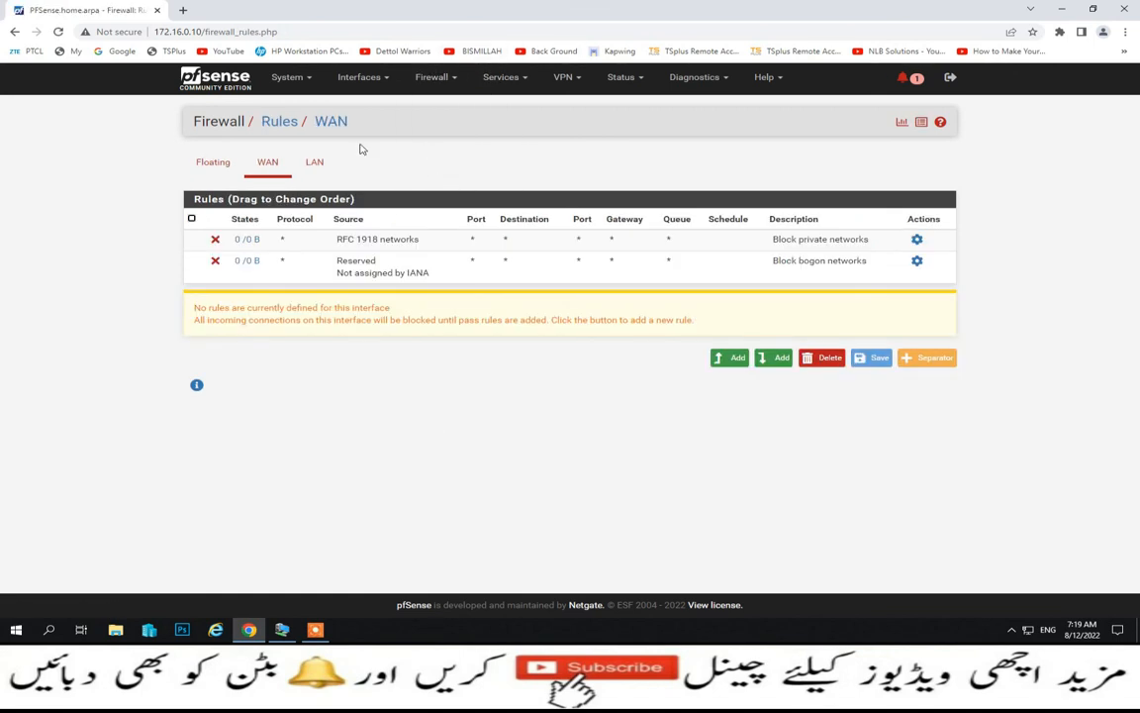
pyautogui.click(314, 163)
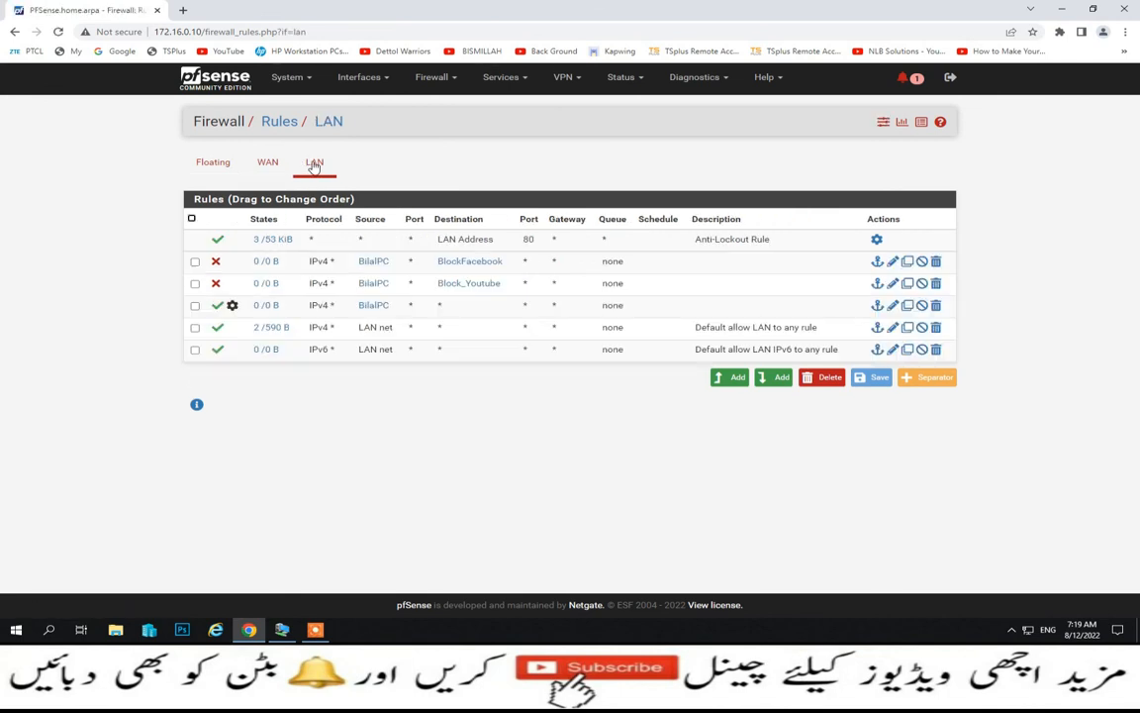